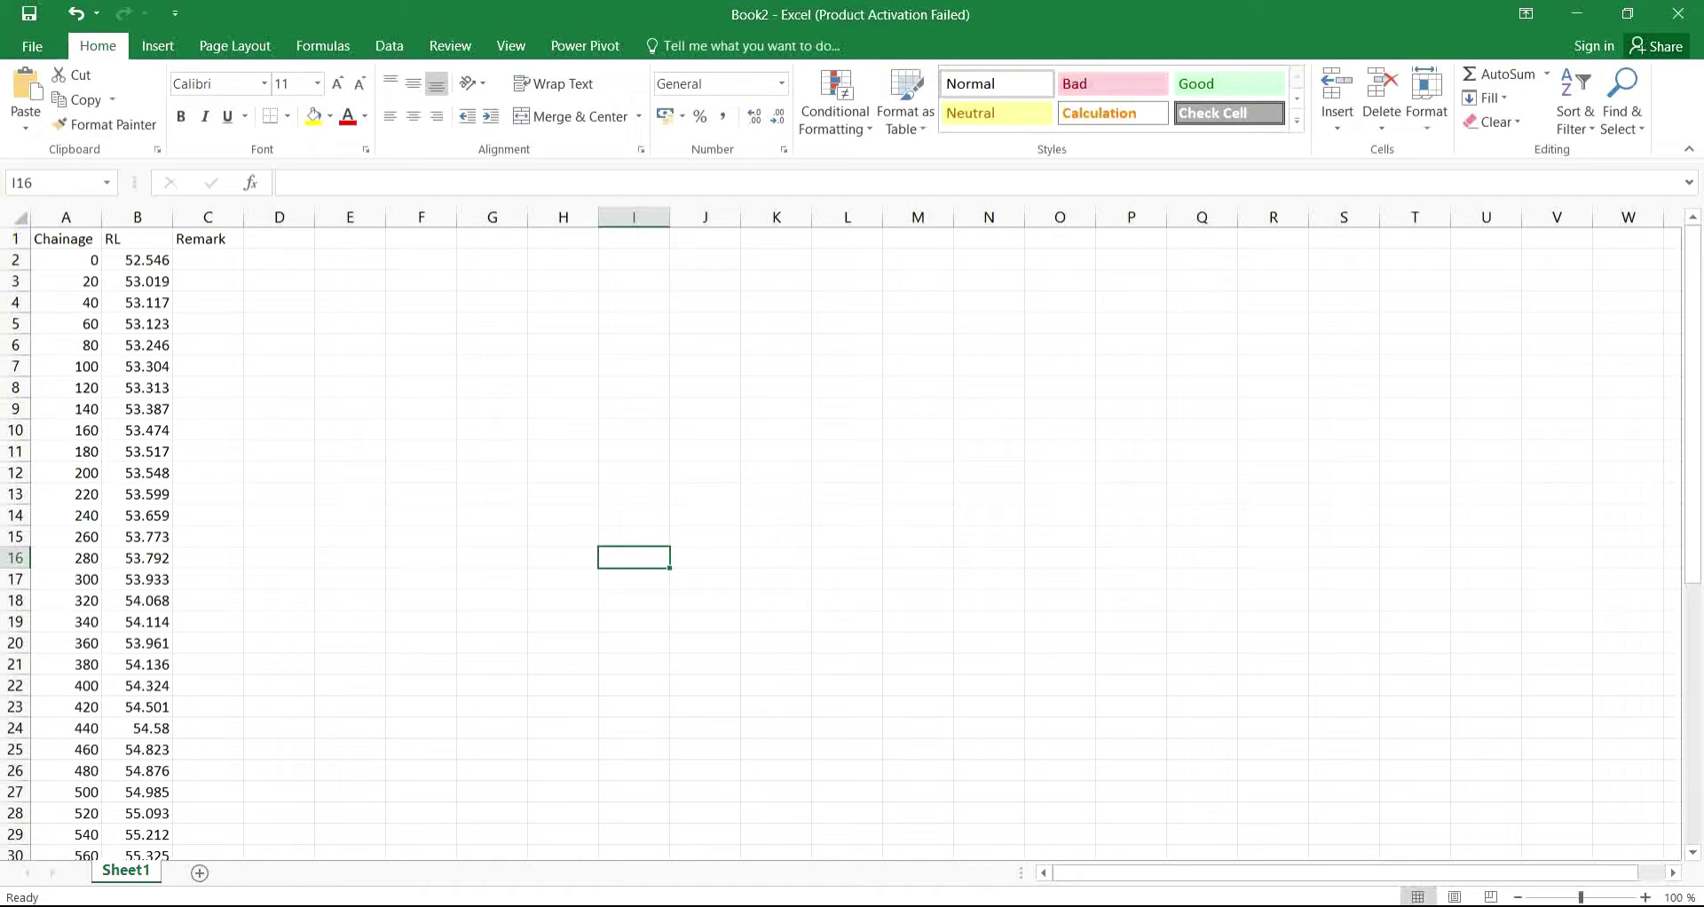
# Switch to AutoCAD and start the SW_DTM Draw L-Profile tool with its data source set to From Excel
pyautogui.hotkey('alt', 'Tab')
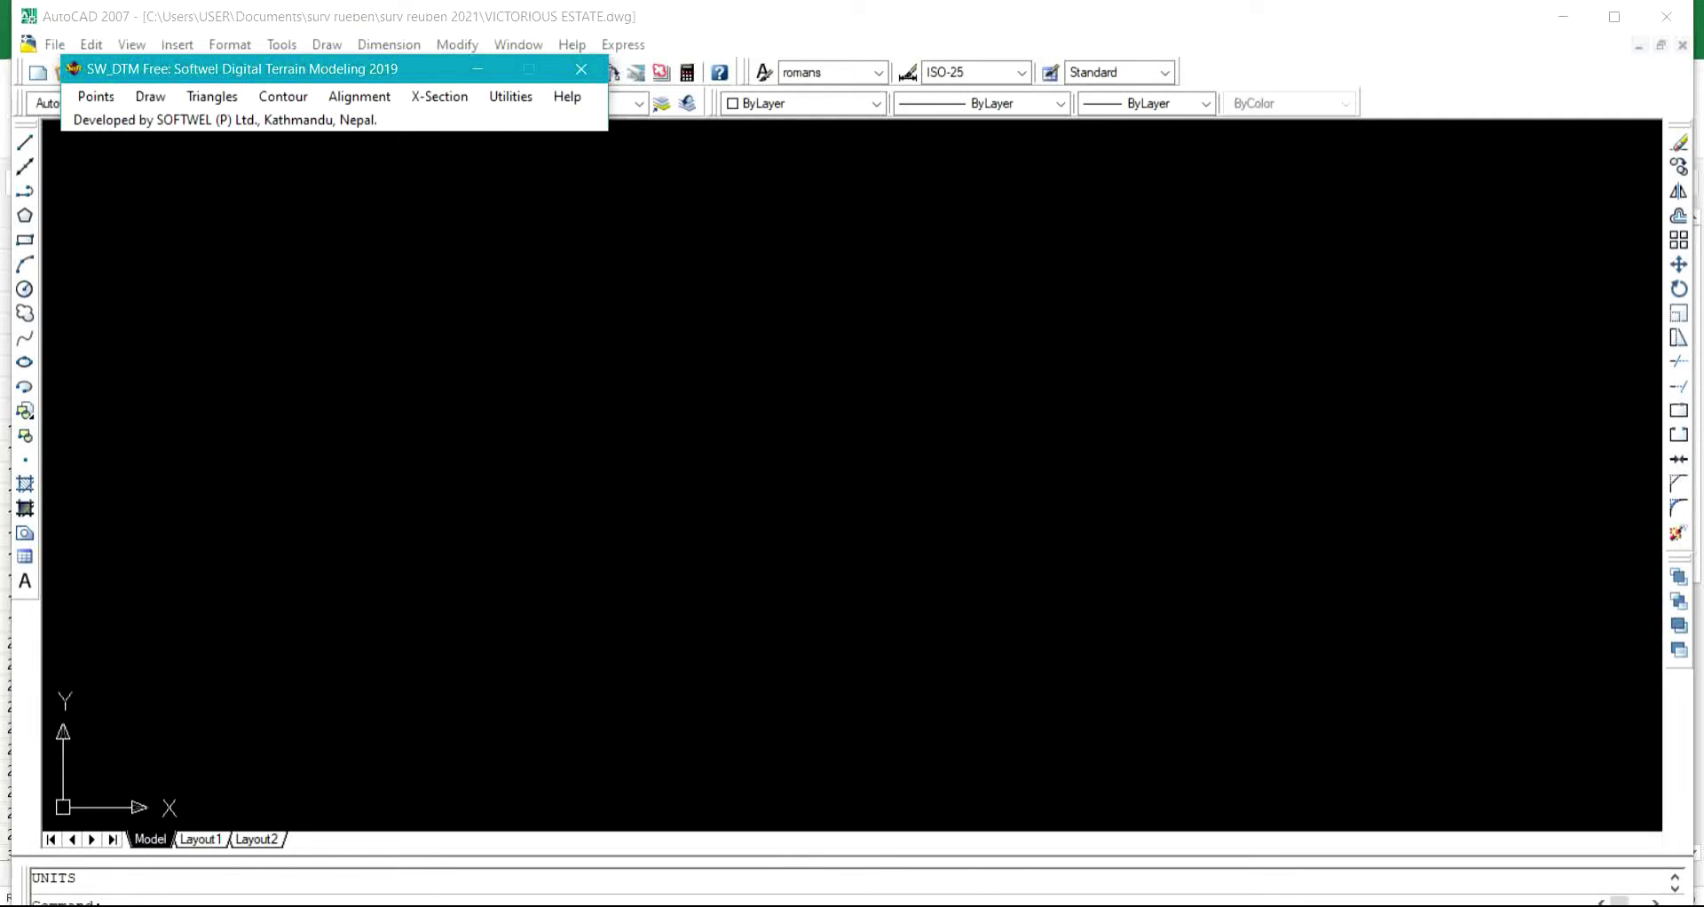
pyautogui.click(852, 825)
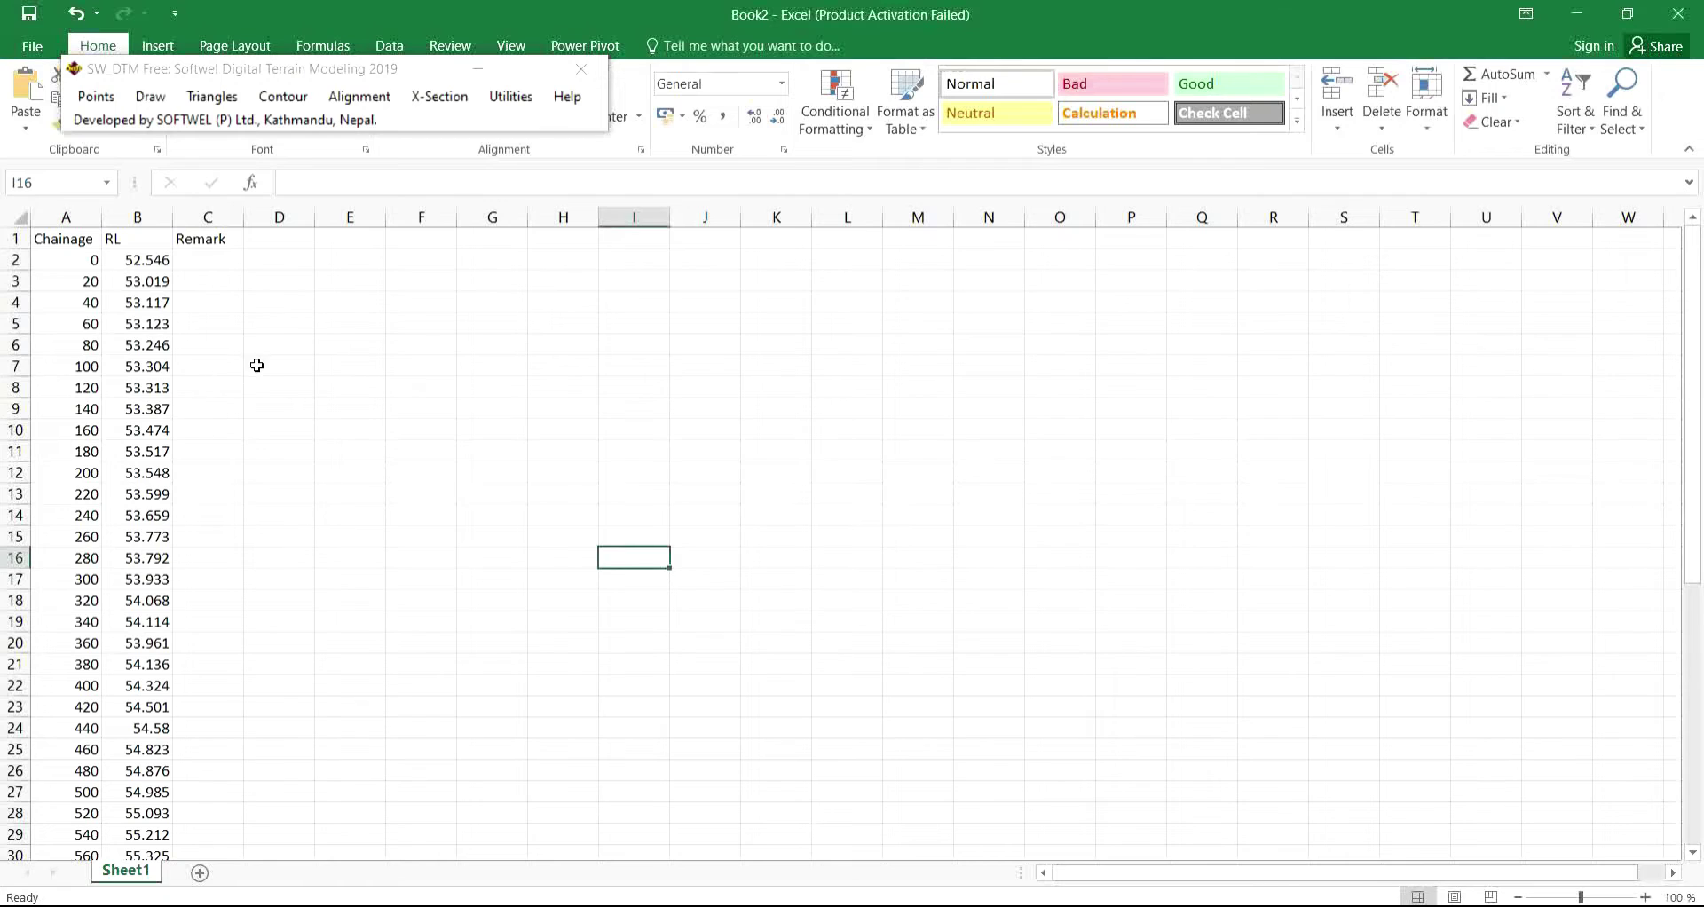
pyautogui.hotkey('alt', 'Tab')
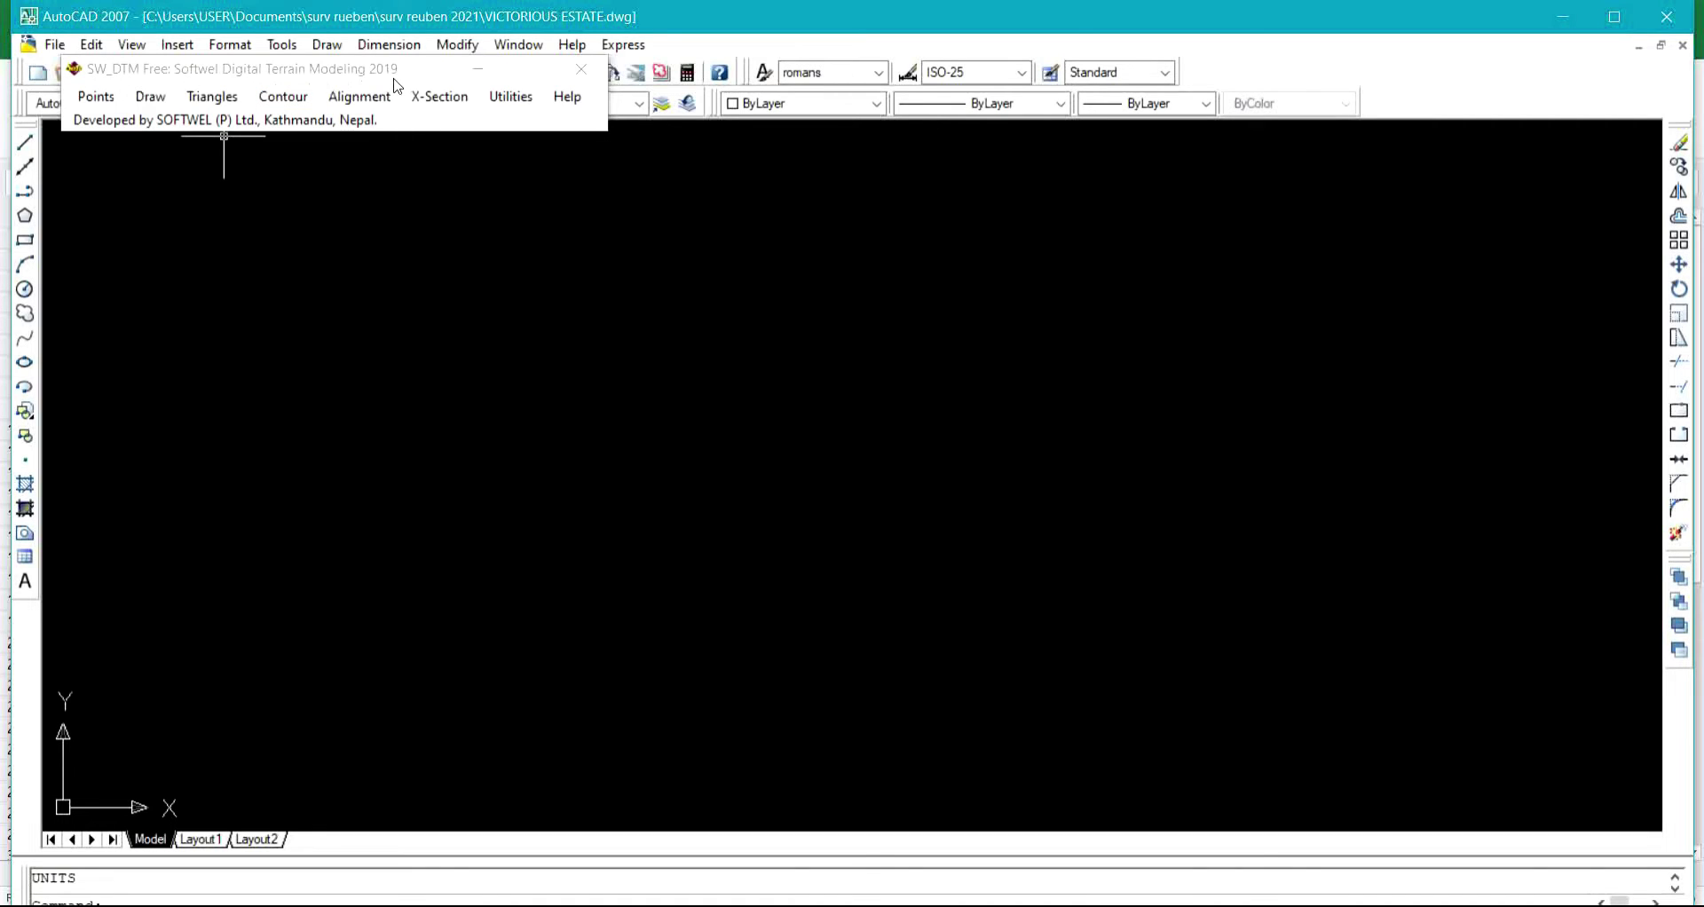
pyautogui.click(427, 102)
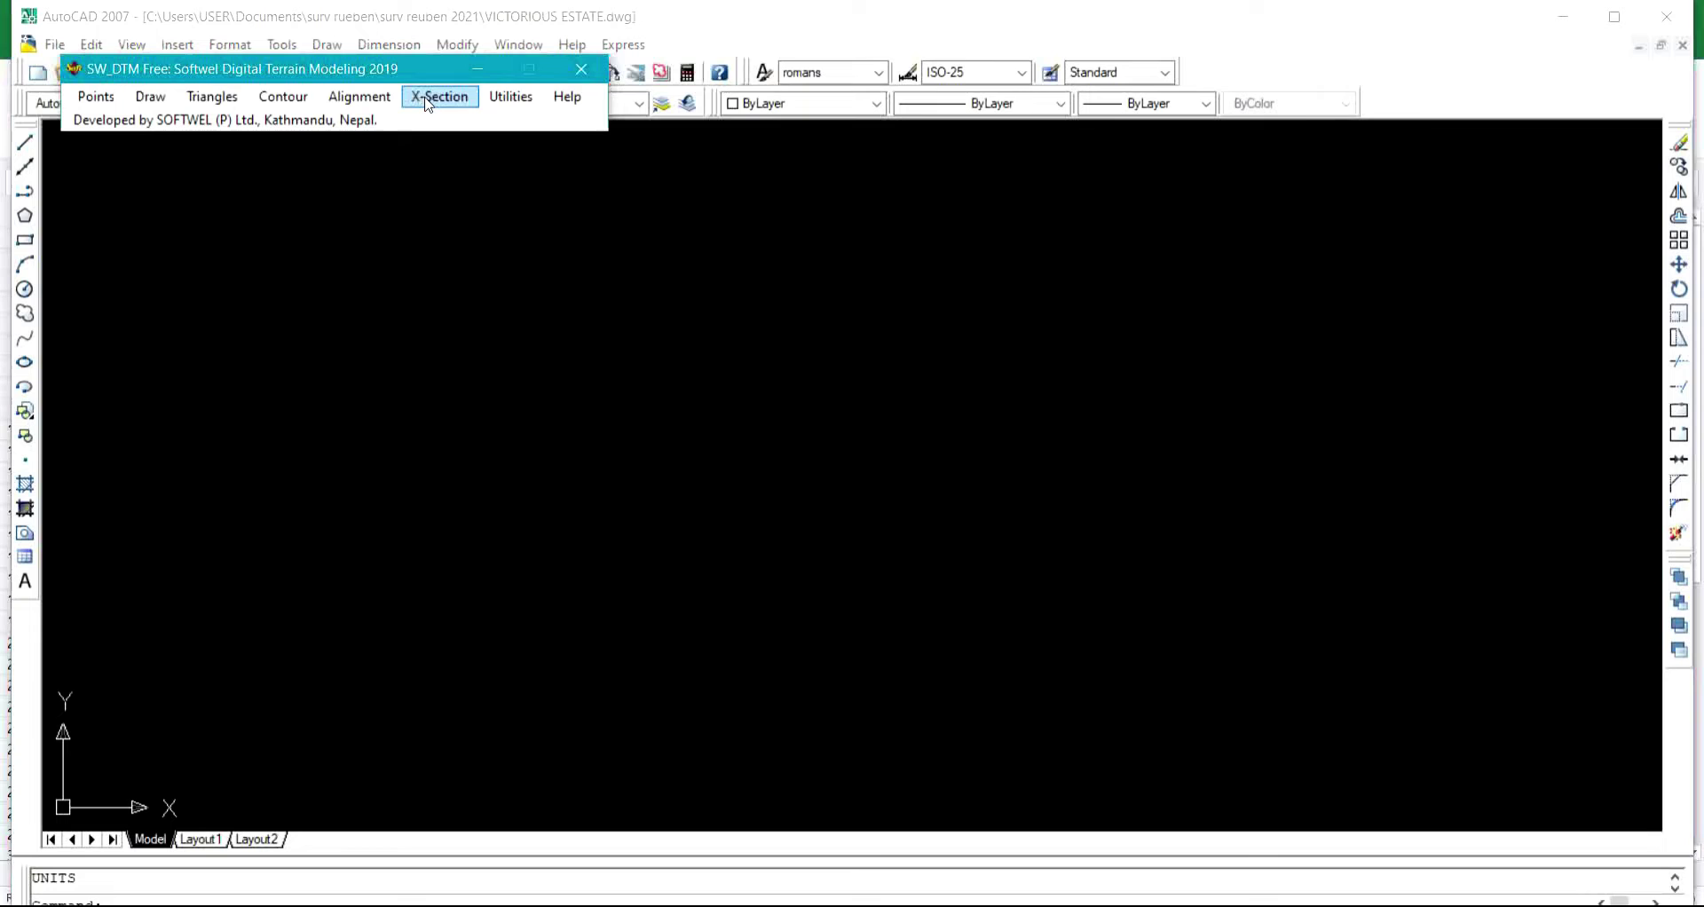
pyautogui.click(428, 100)
pyautogui.moveTo(430, 173)
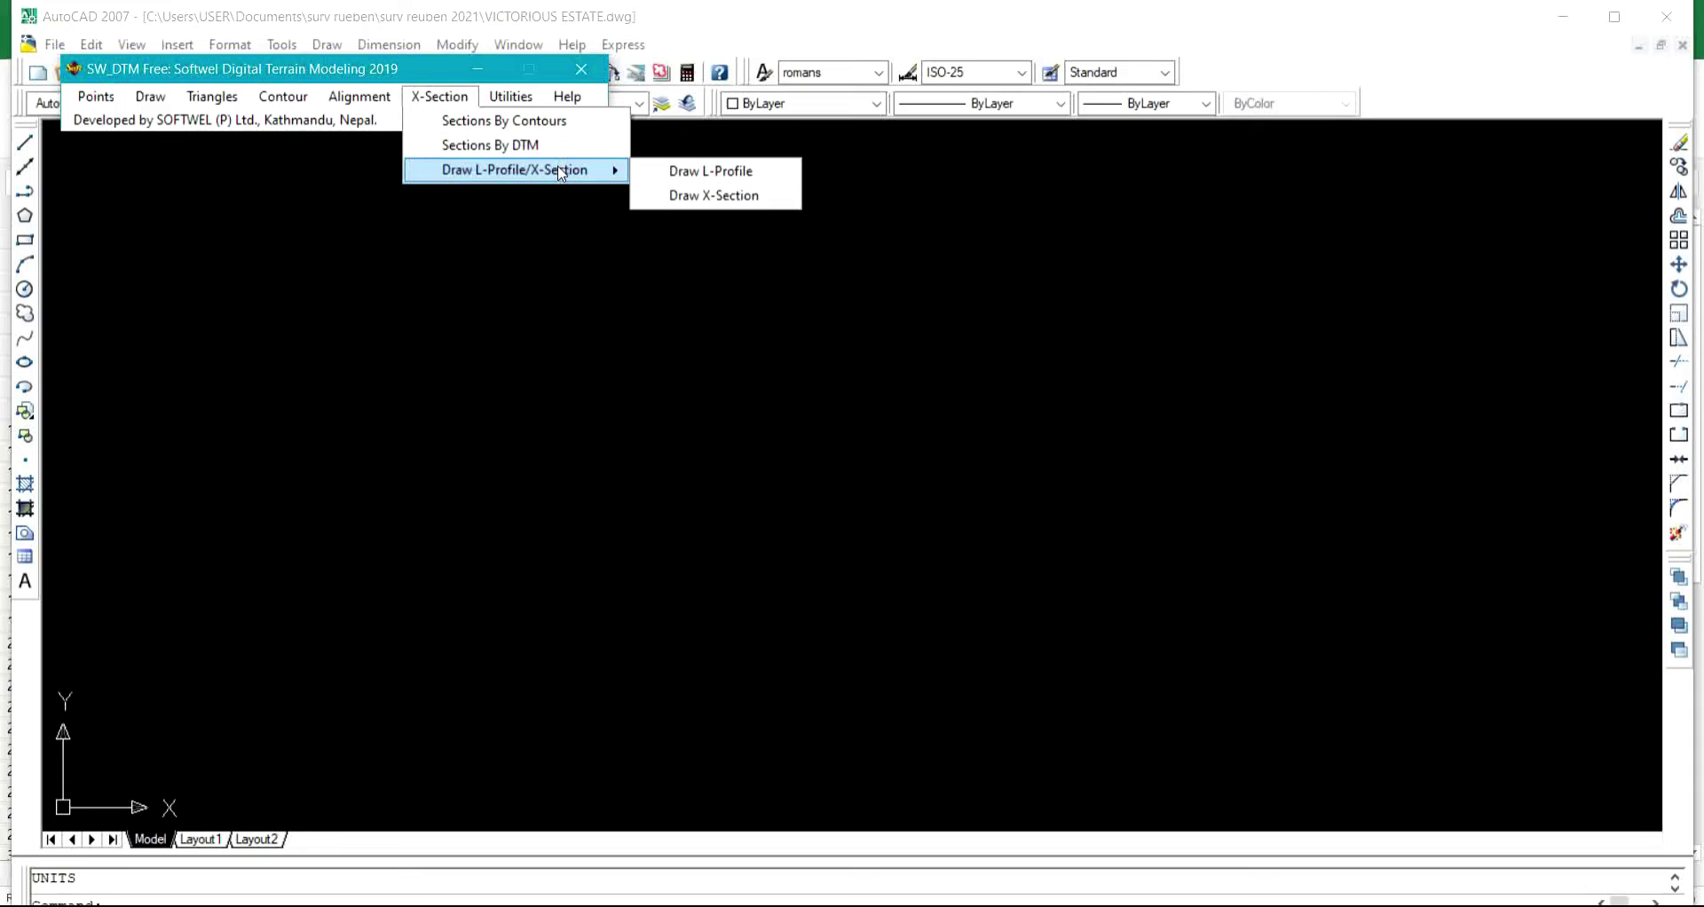
pyautogui.click(709, 173)
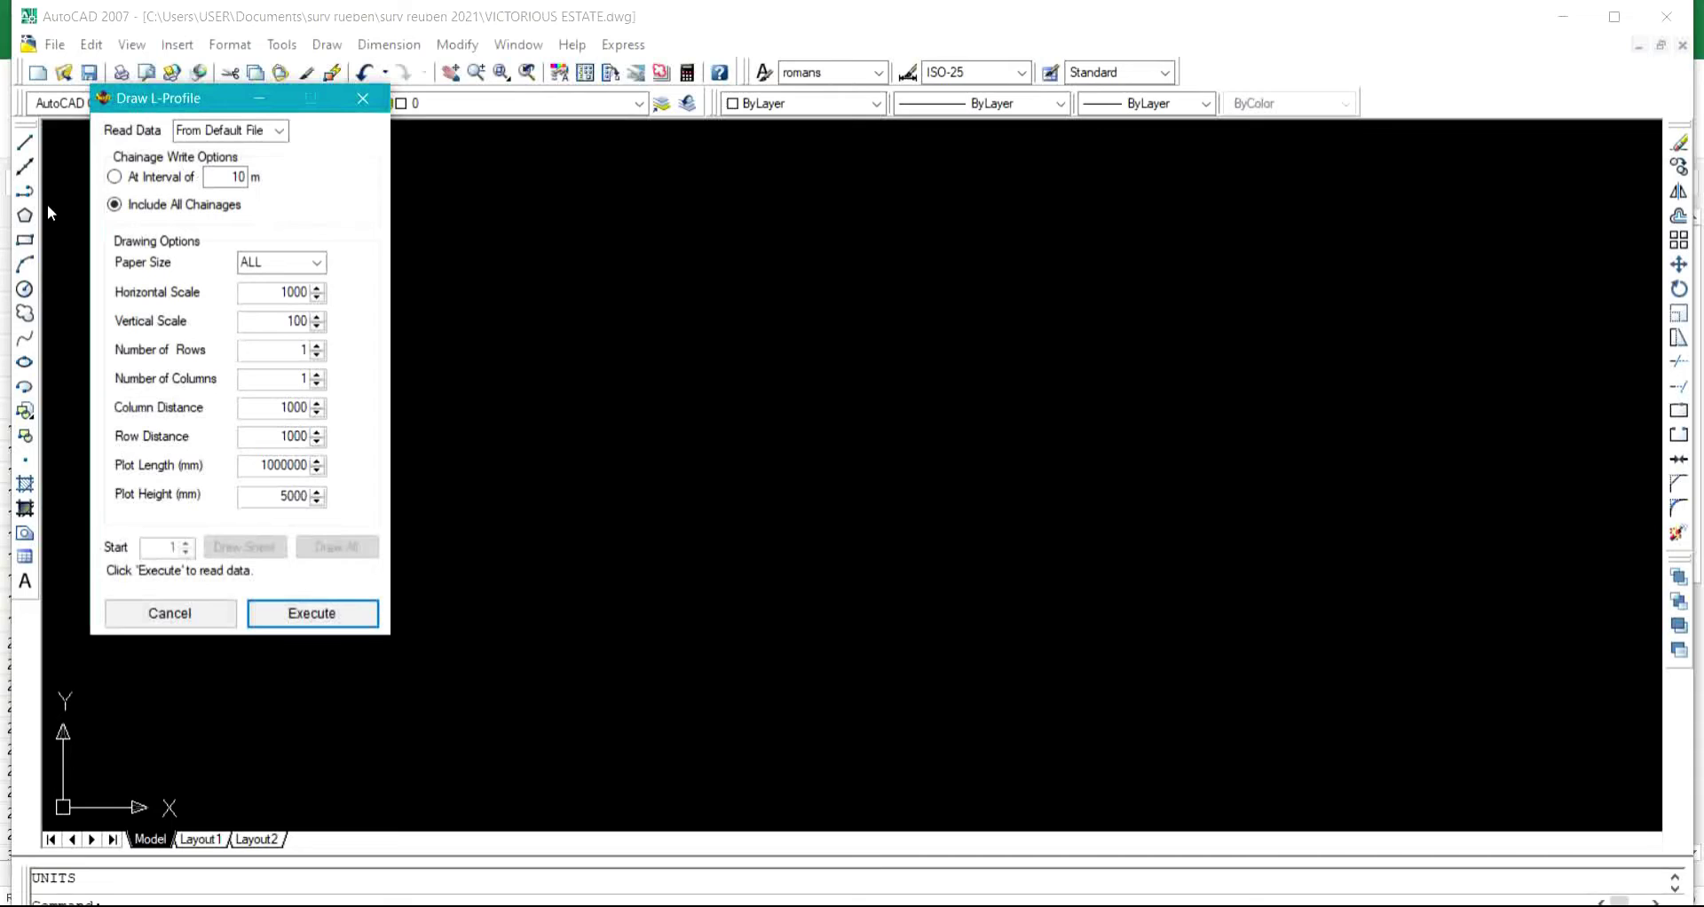
pyautogui.click(280, 131)
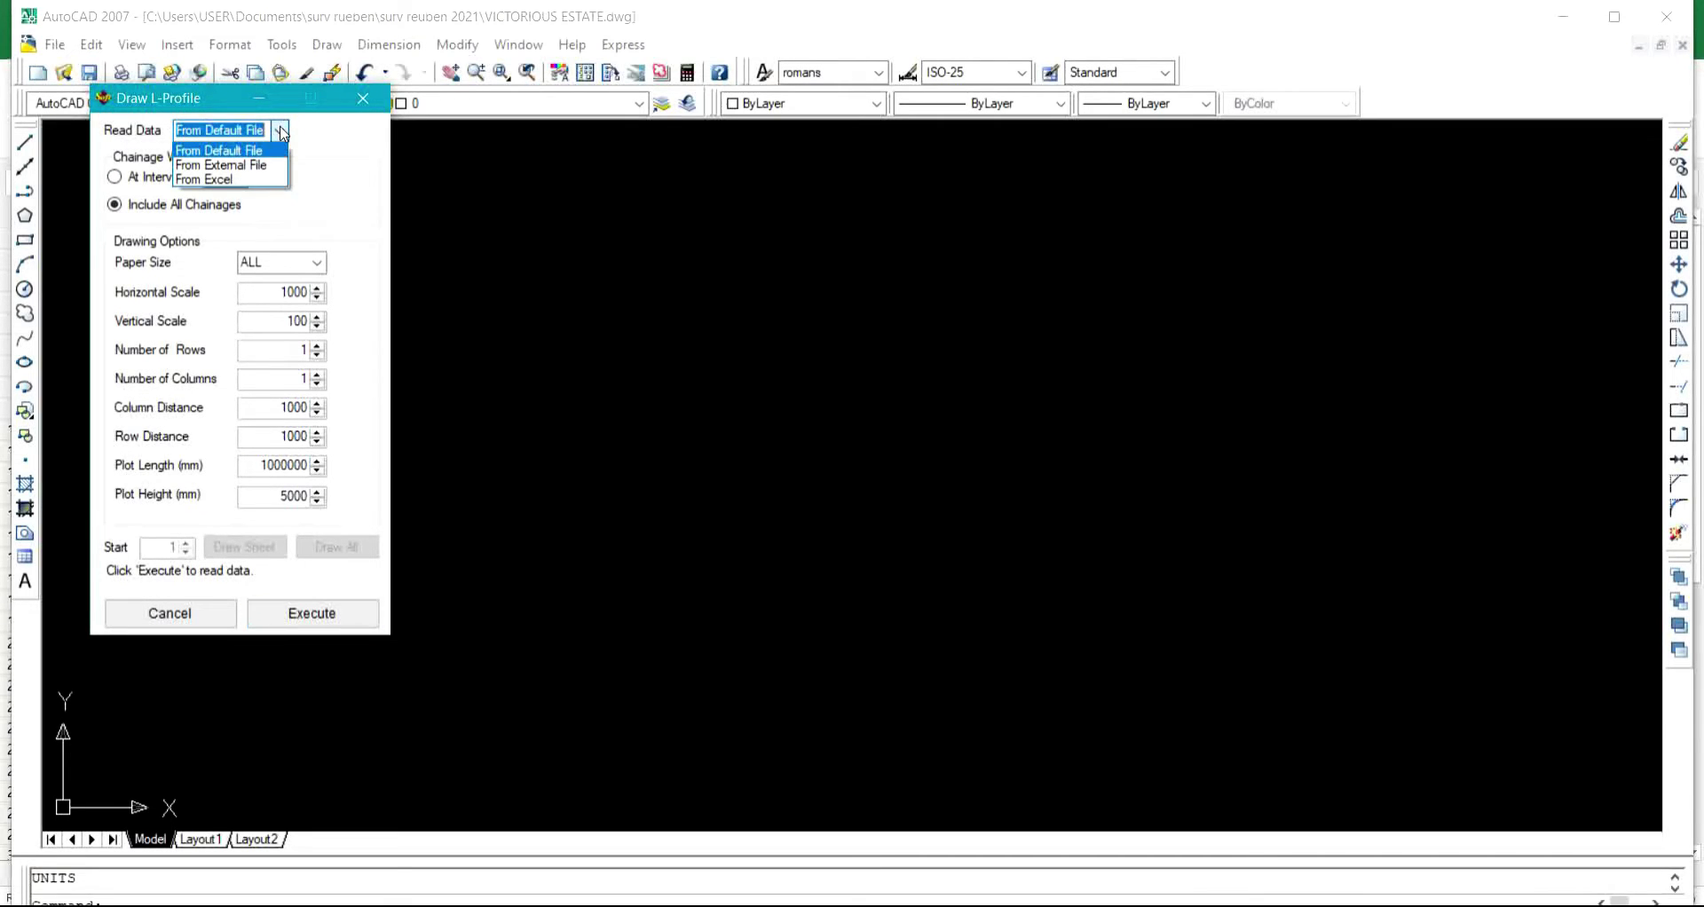
pyautogui.click(280, 182)
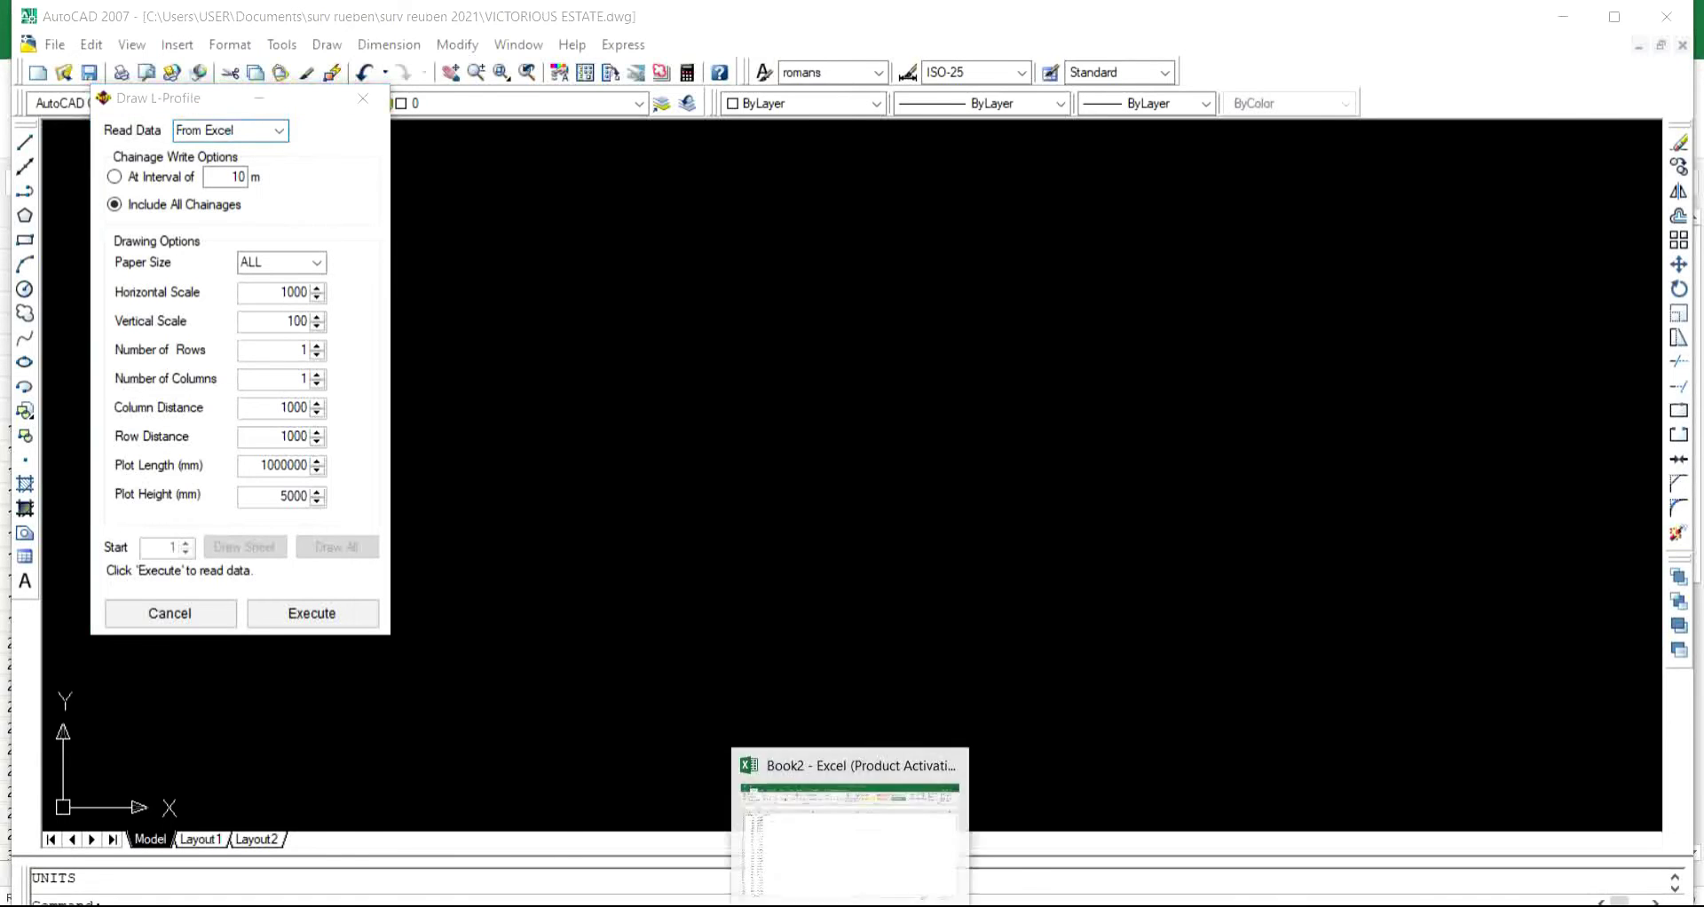
# Switch to the Excel workbook and copy the chainage, RL and remark data in A2:C49 without the header row
pyautogui.click(852, 825)
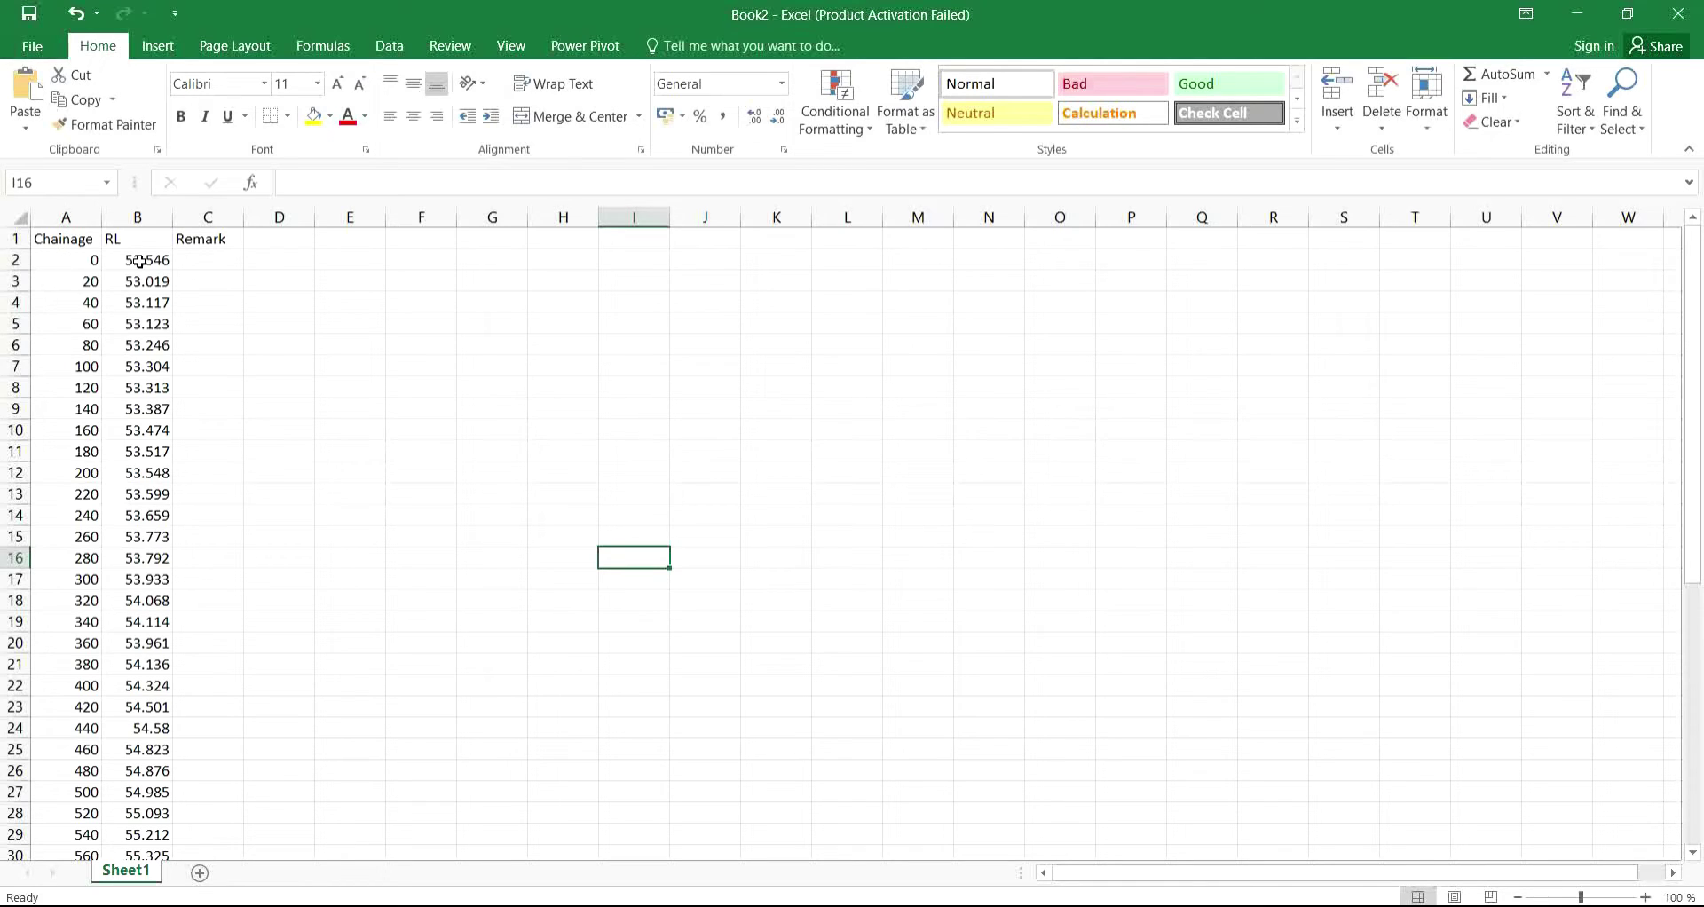
pyautogui.click(199, 261)
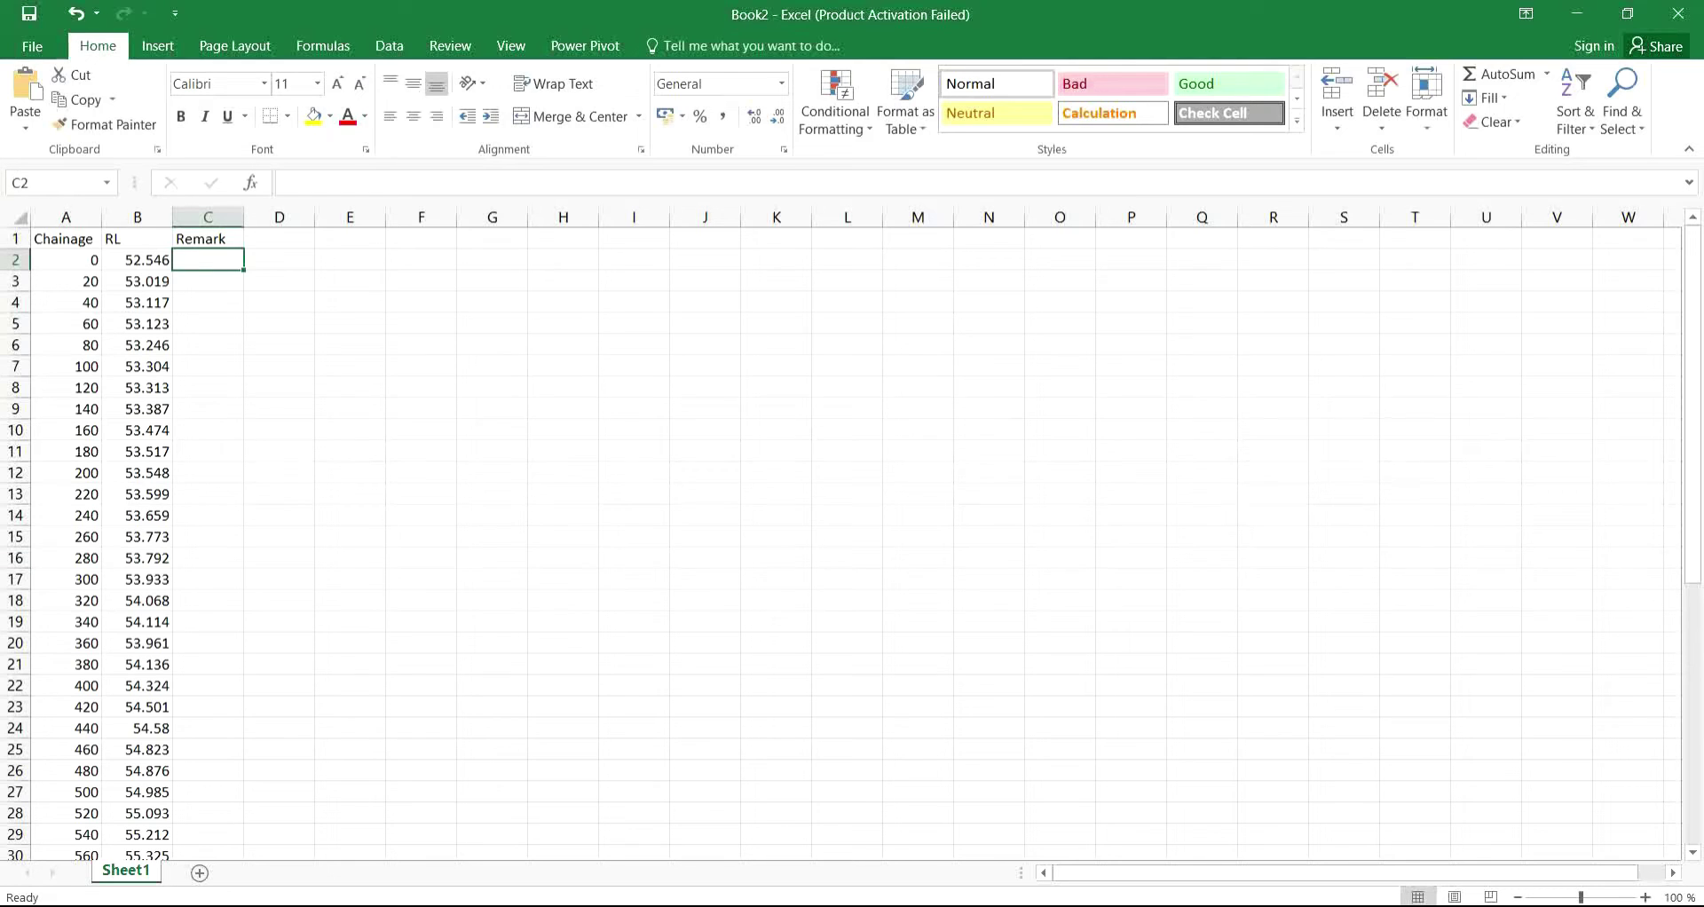
pyautogui.hotkey('alt', 'Tab')
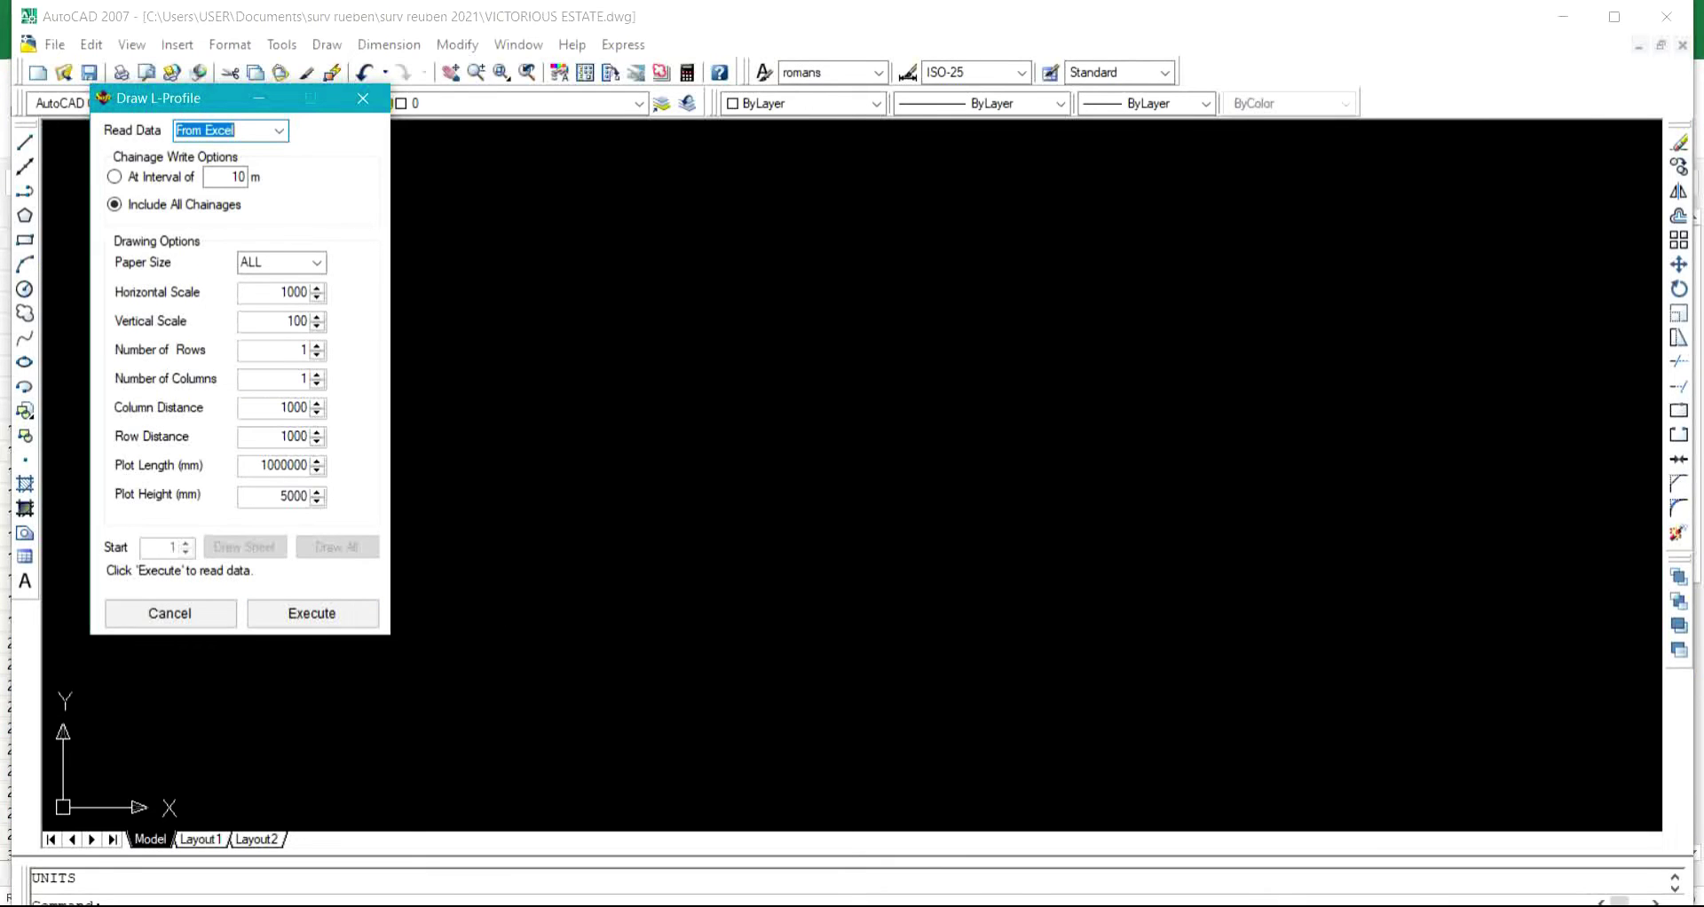
pyautogui.hotkey('alt', 'Tab')
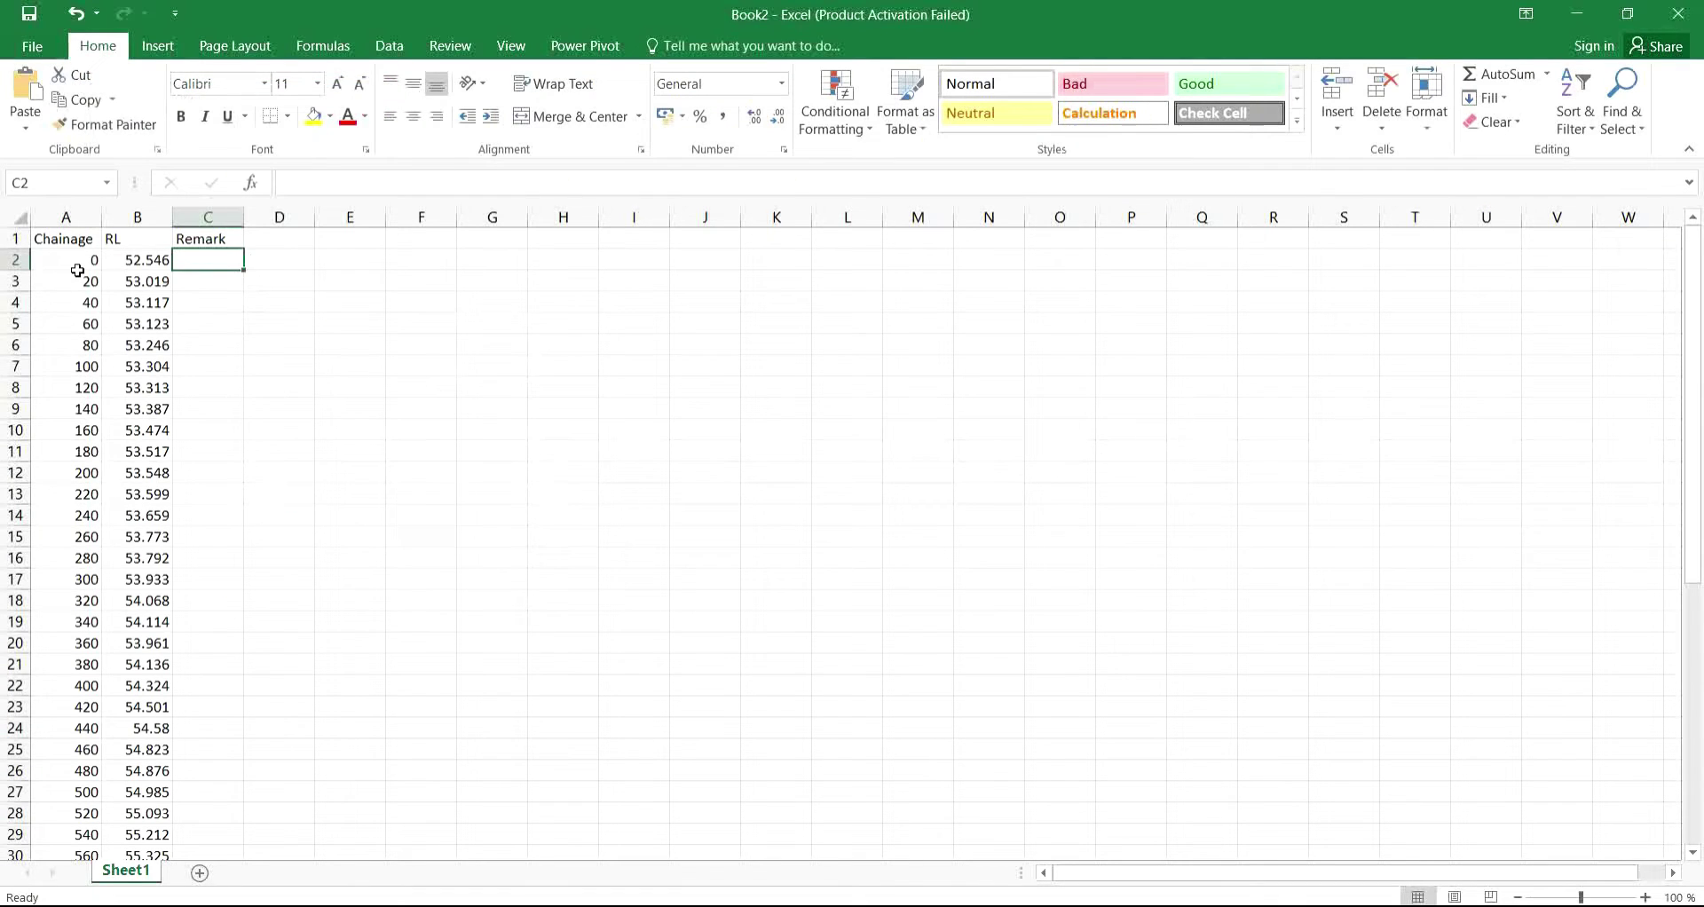
pyautogui.moveTo(77, 270); pyautogui.dragTo(213, 797)
pyautogui.rightClick(213, 798)
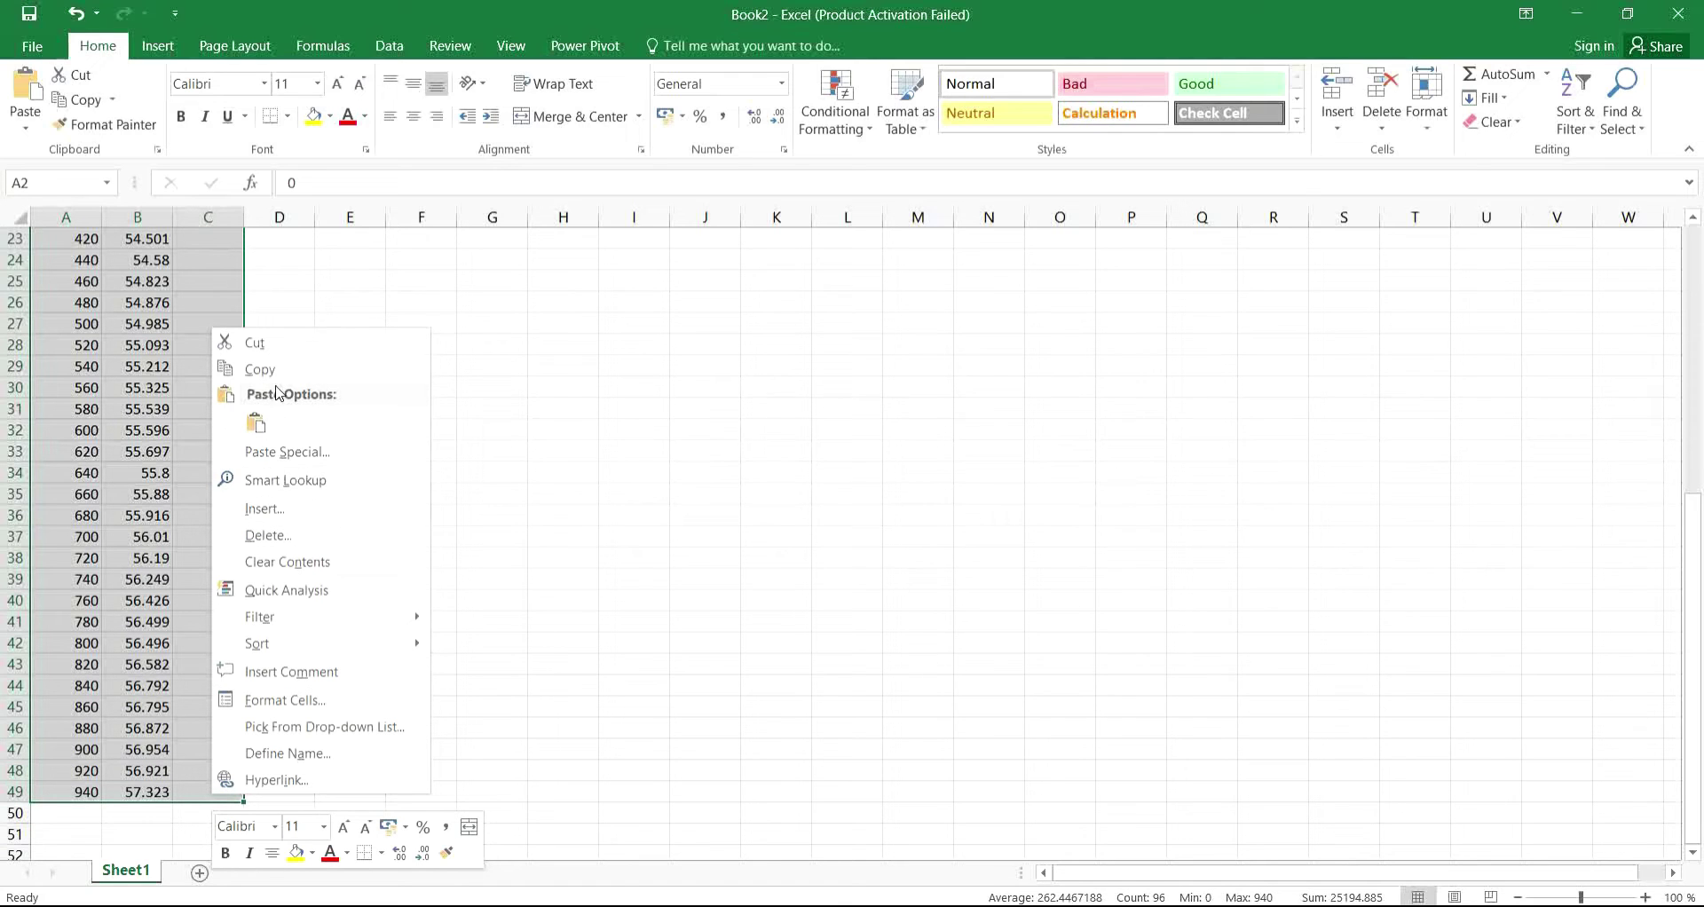
pyautogui.click(347, 368)
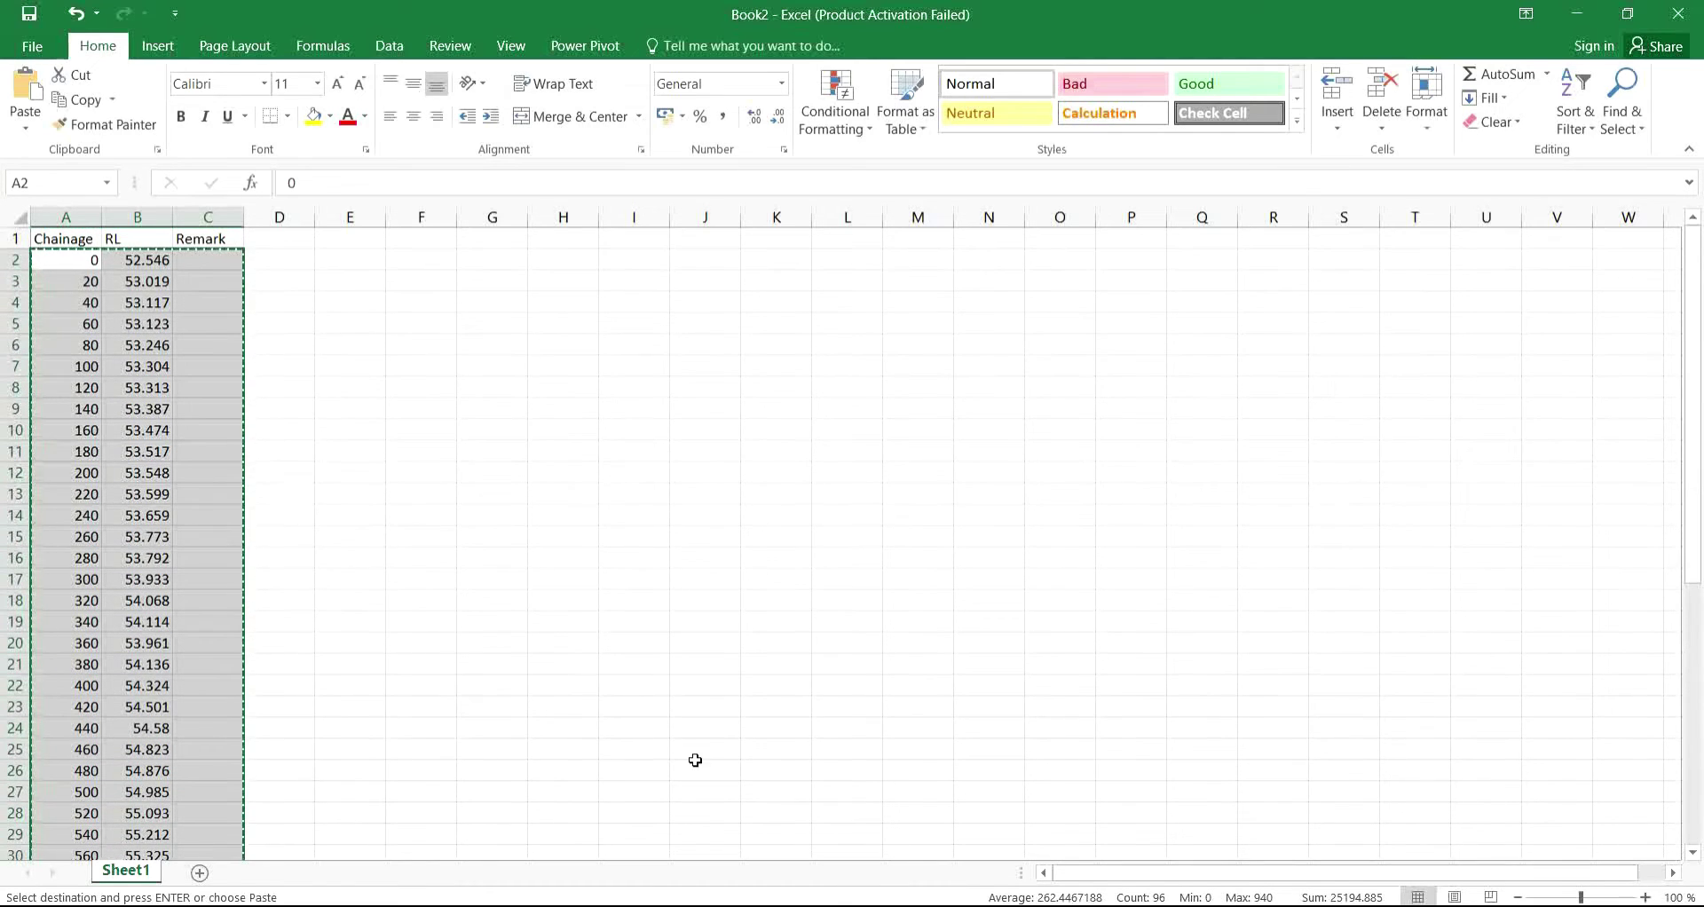
# Switch back to the L-profile settings in AutoCAD and execute the reading of the copied Excel data
pyautogui.click(960, 839)
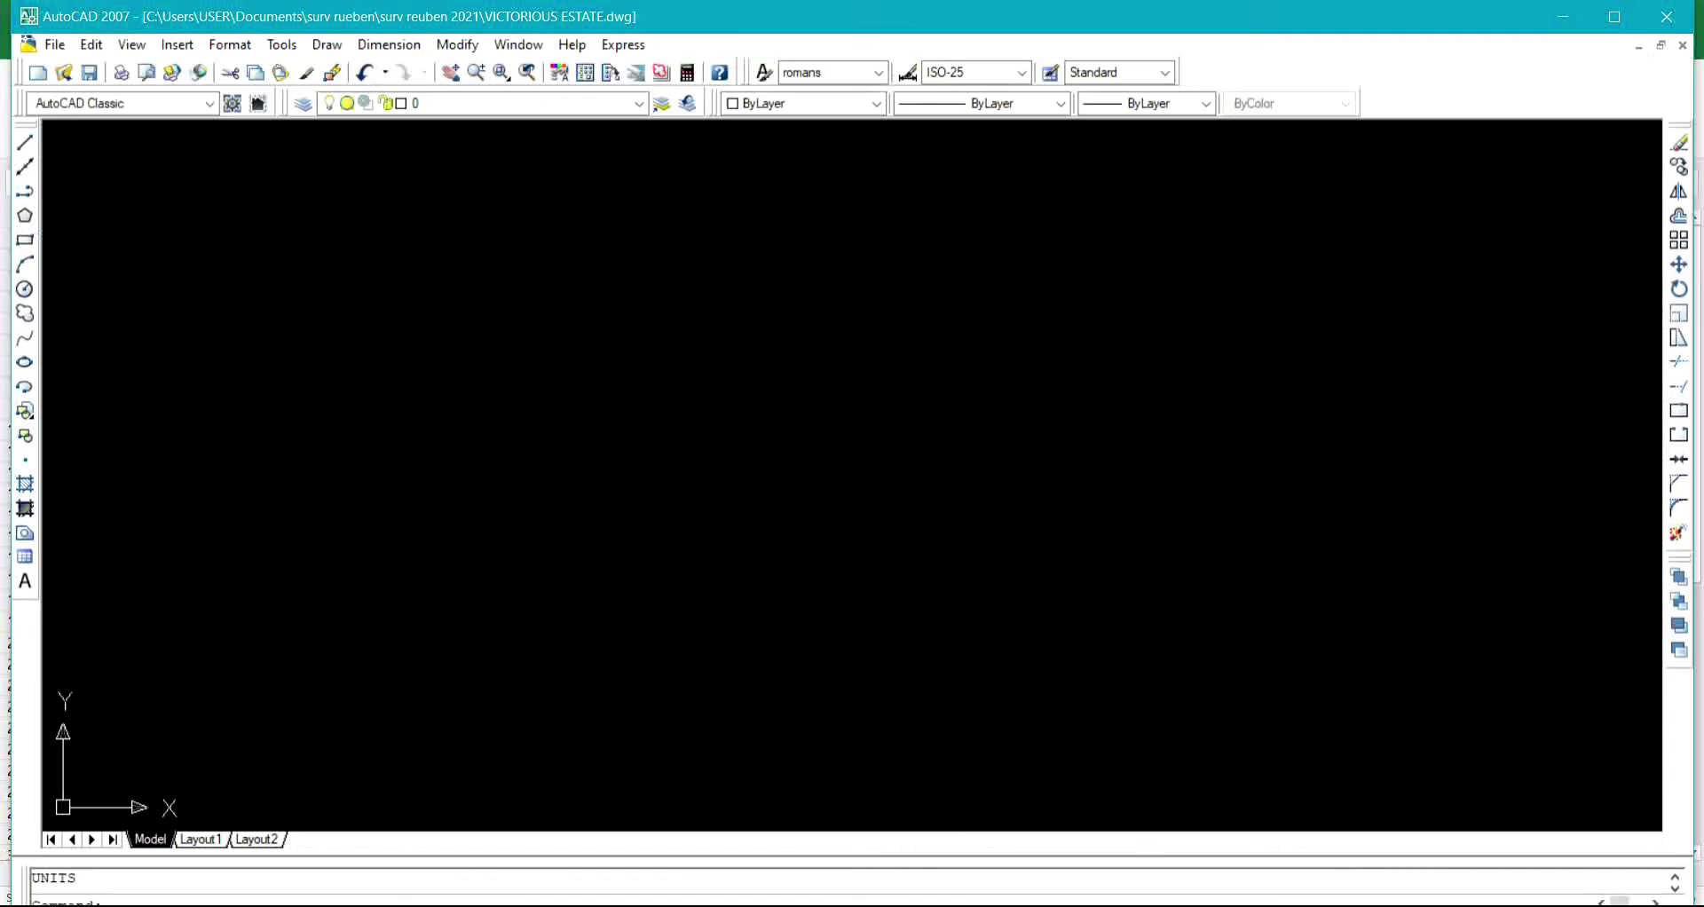
pyautogui.click(905, 816)
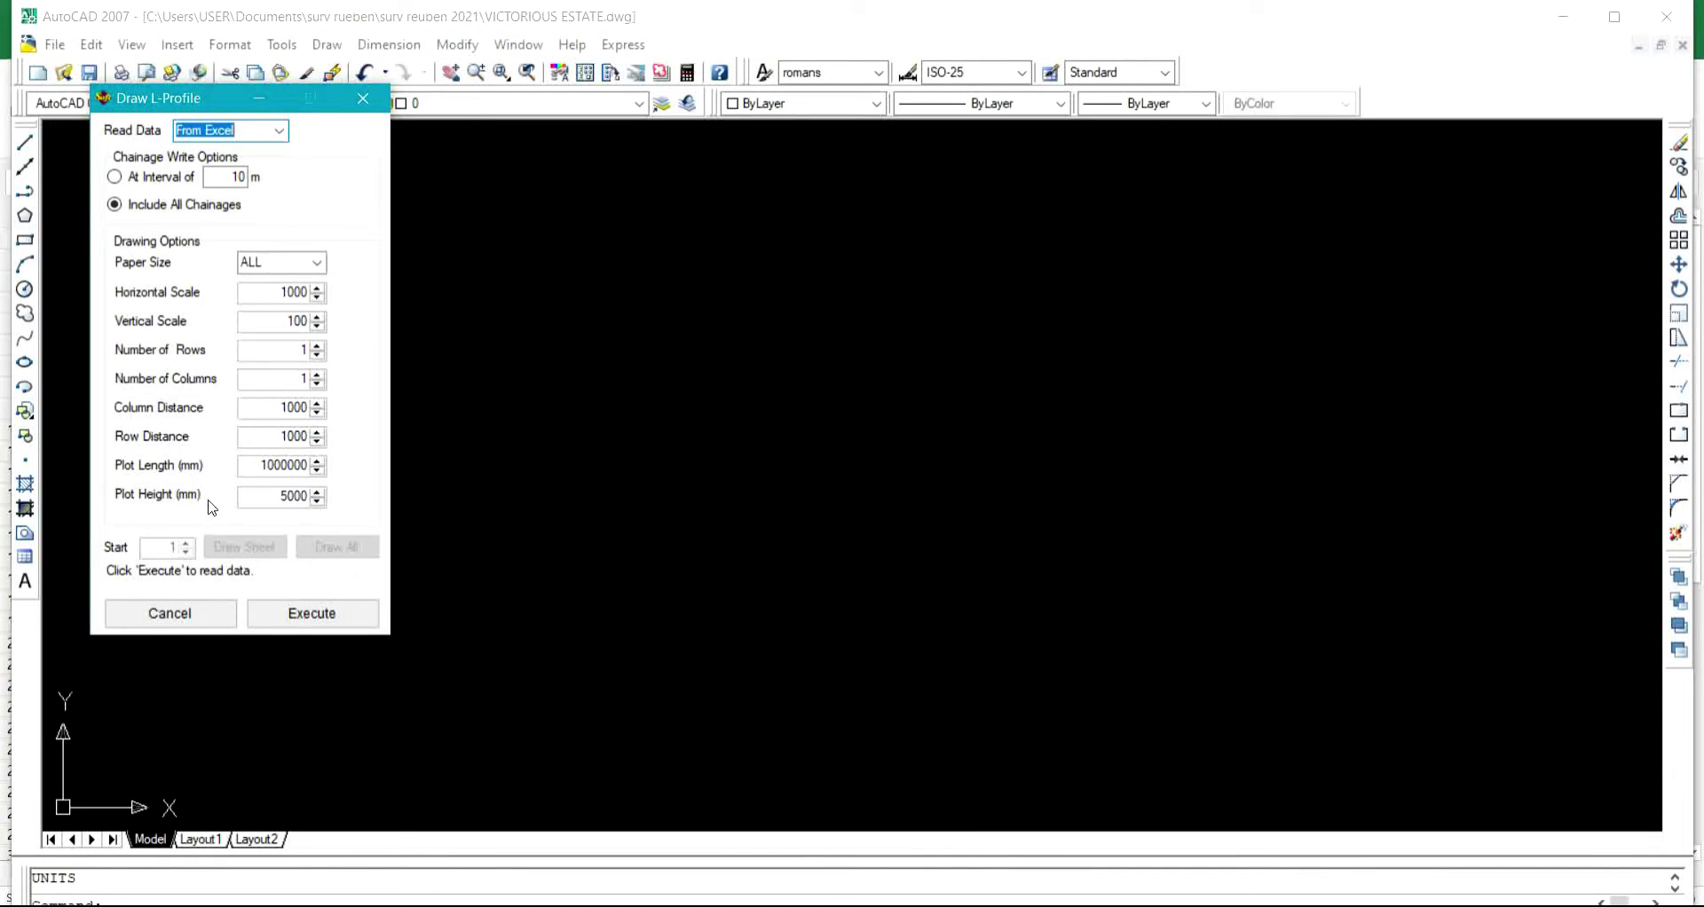
pyautogui.click(297, 622)
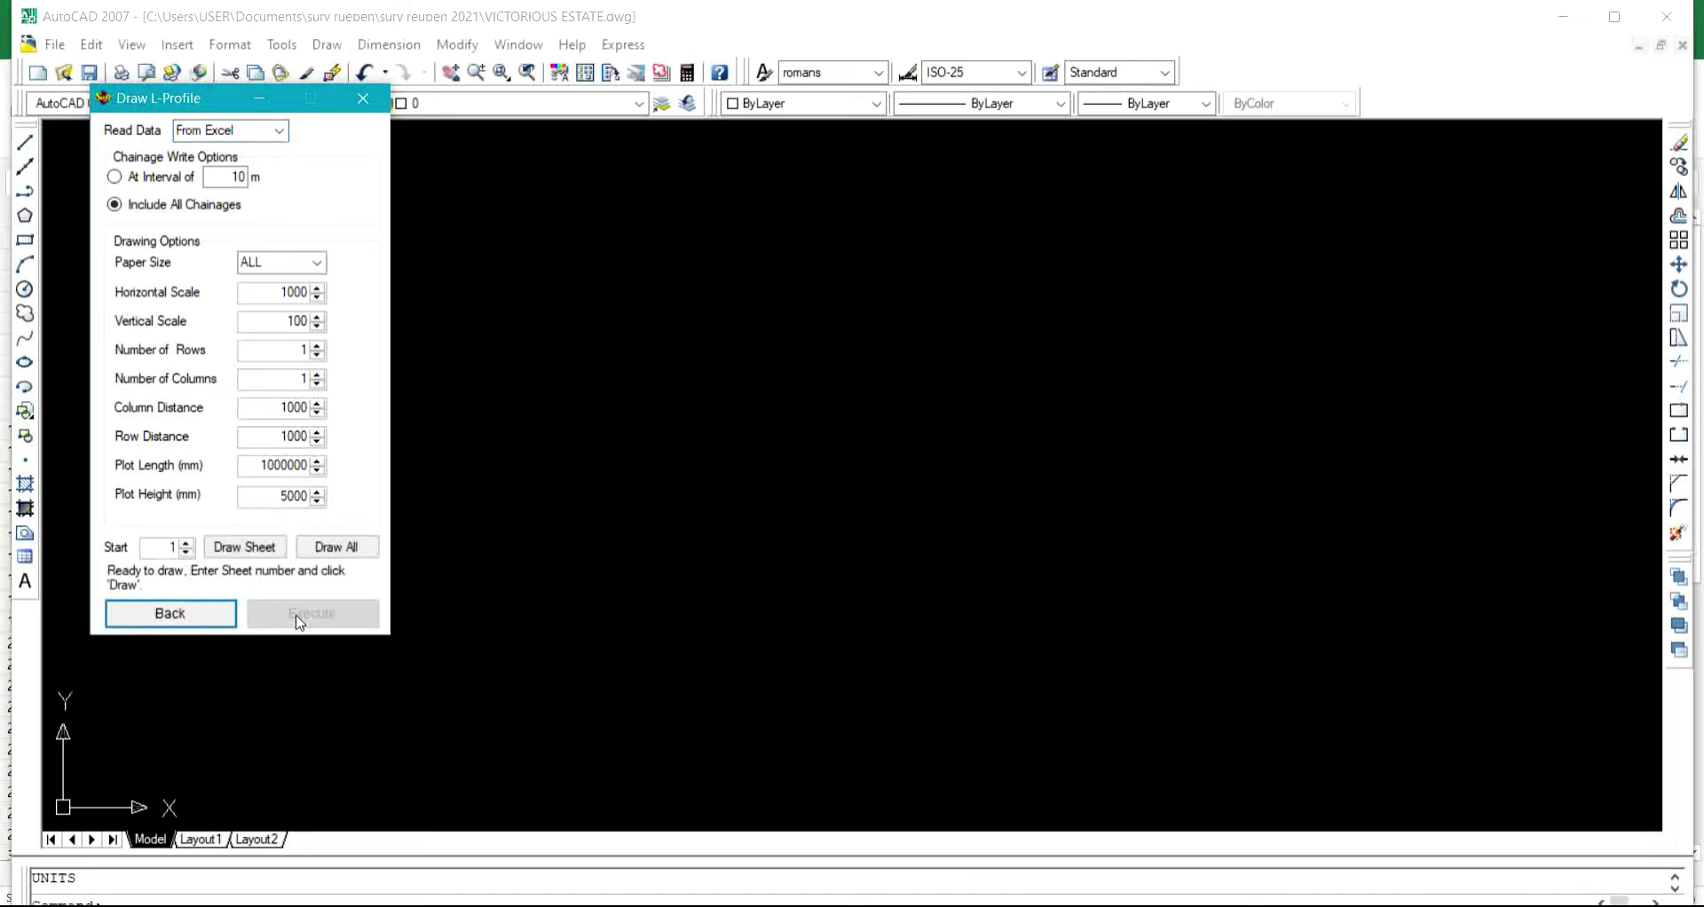
# Draw all sheets of the longitudinal profile from a picked reference point in model space, and enlarge the command history area
pyautogui.click(348, 551)
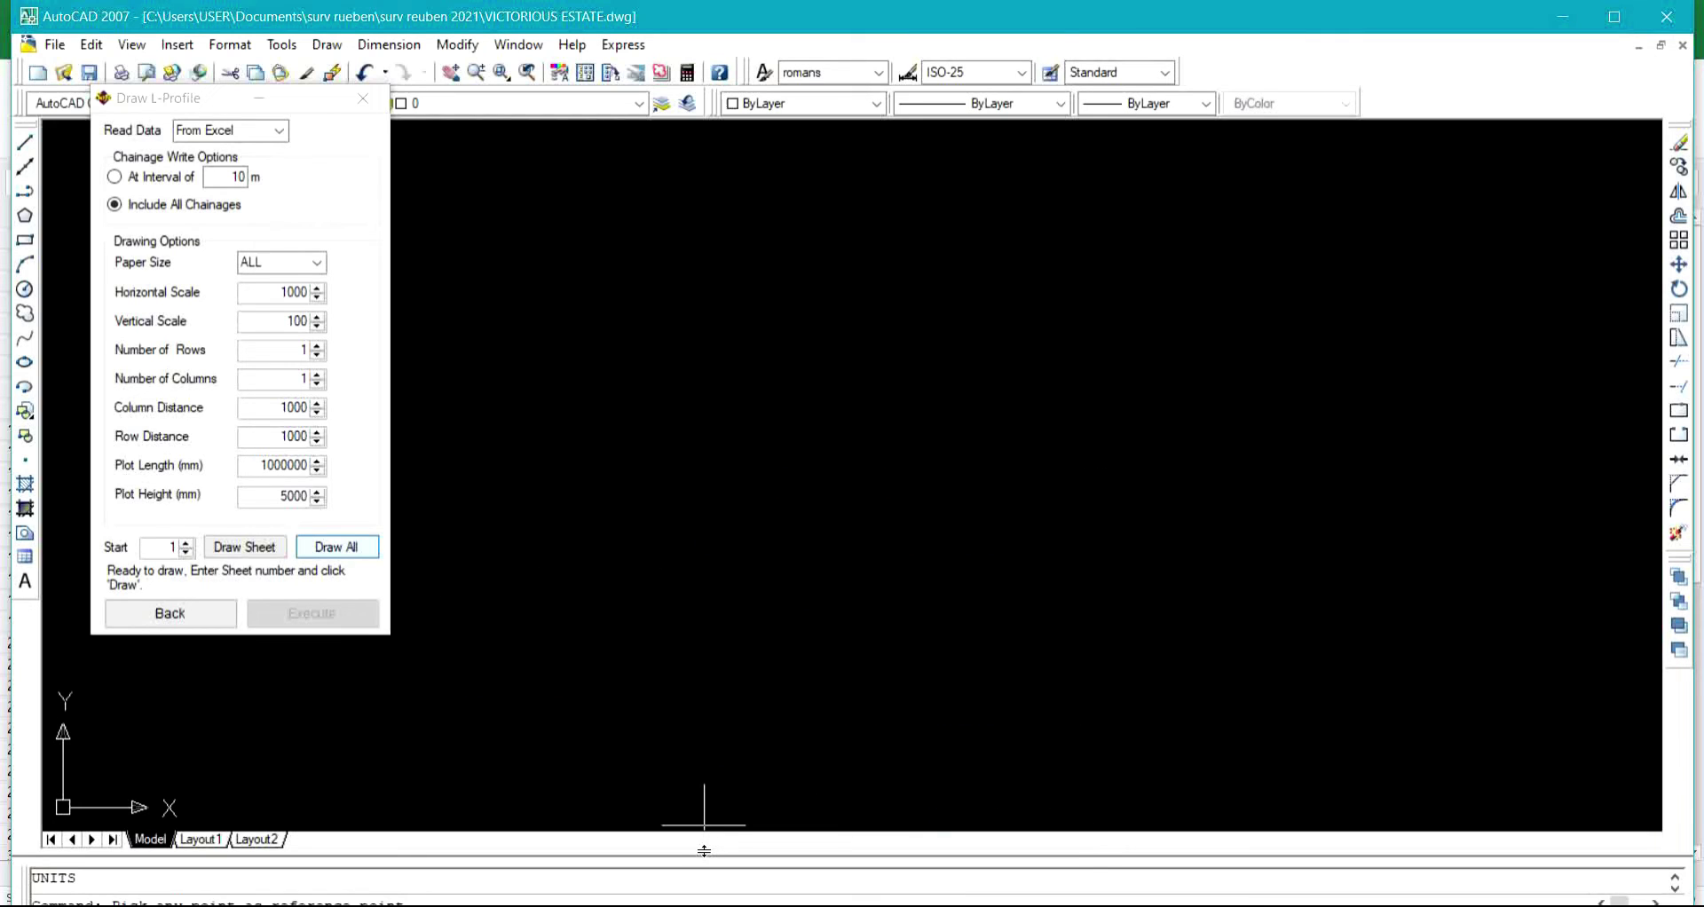
pyautogui.moveTo(704, 850); pyautogui.dragTo(701, 798)
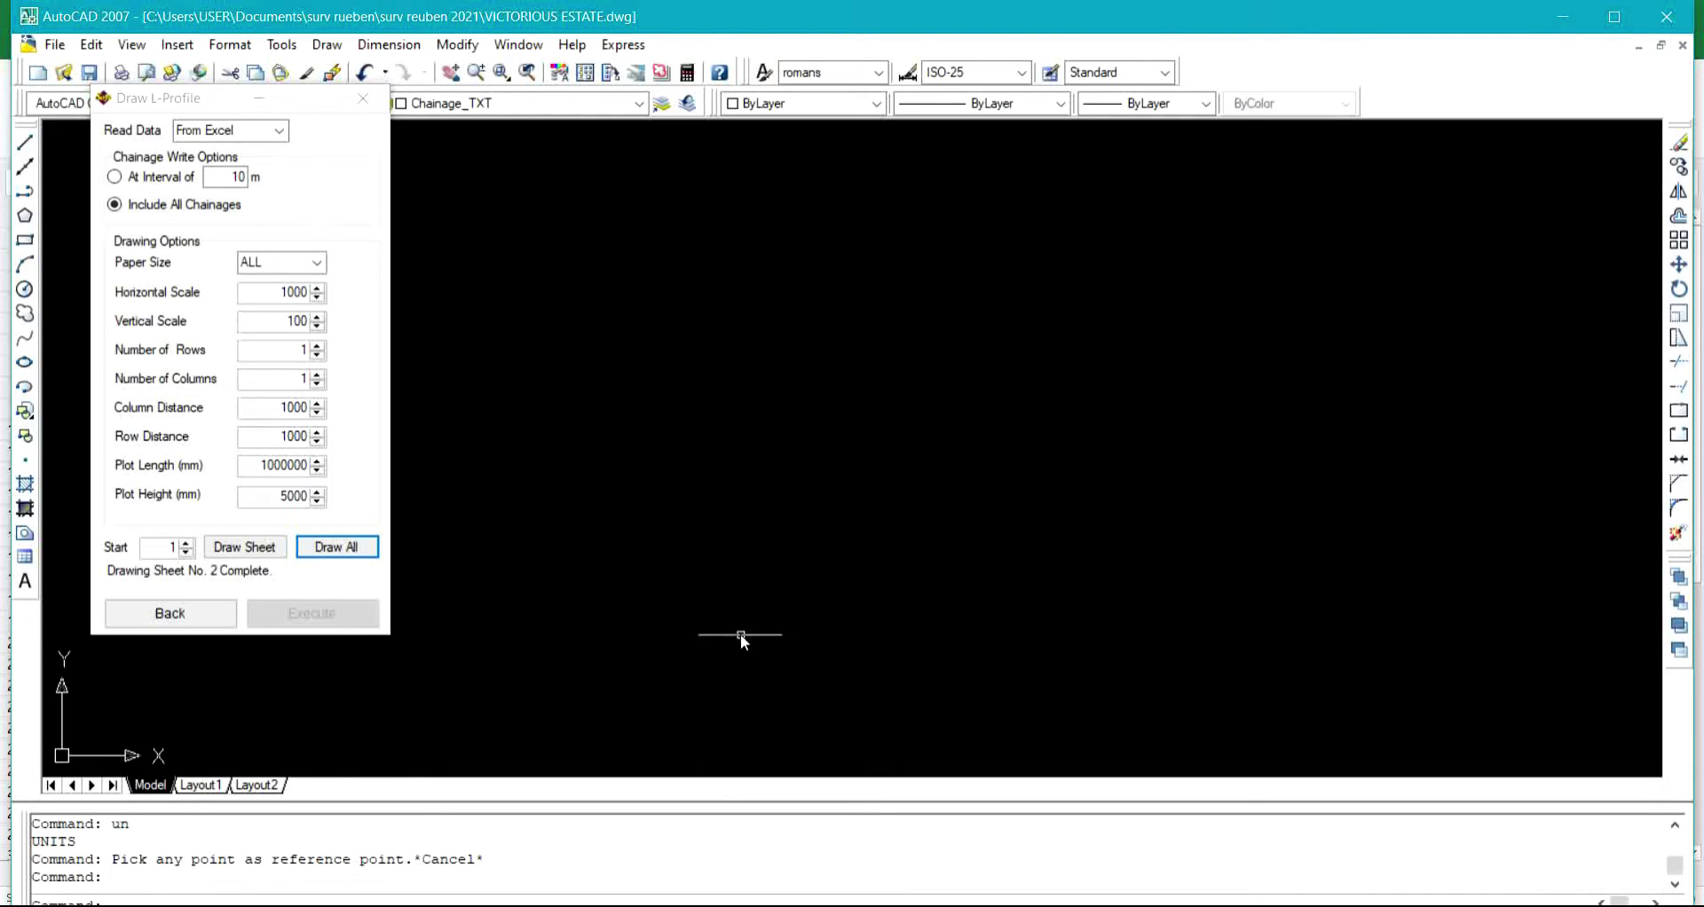
pyautogui.click(695, 521)
pyautogui.click(931, 433)
pyautogui.click(779, 546)
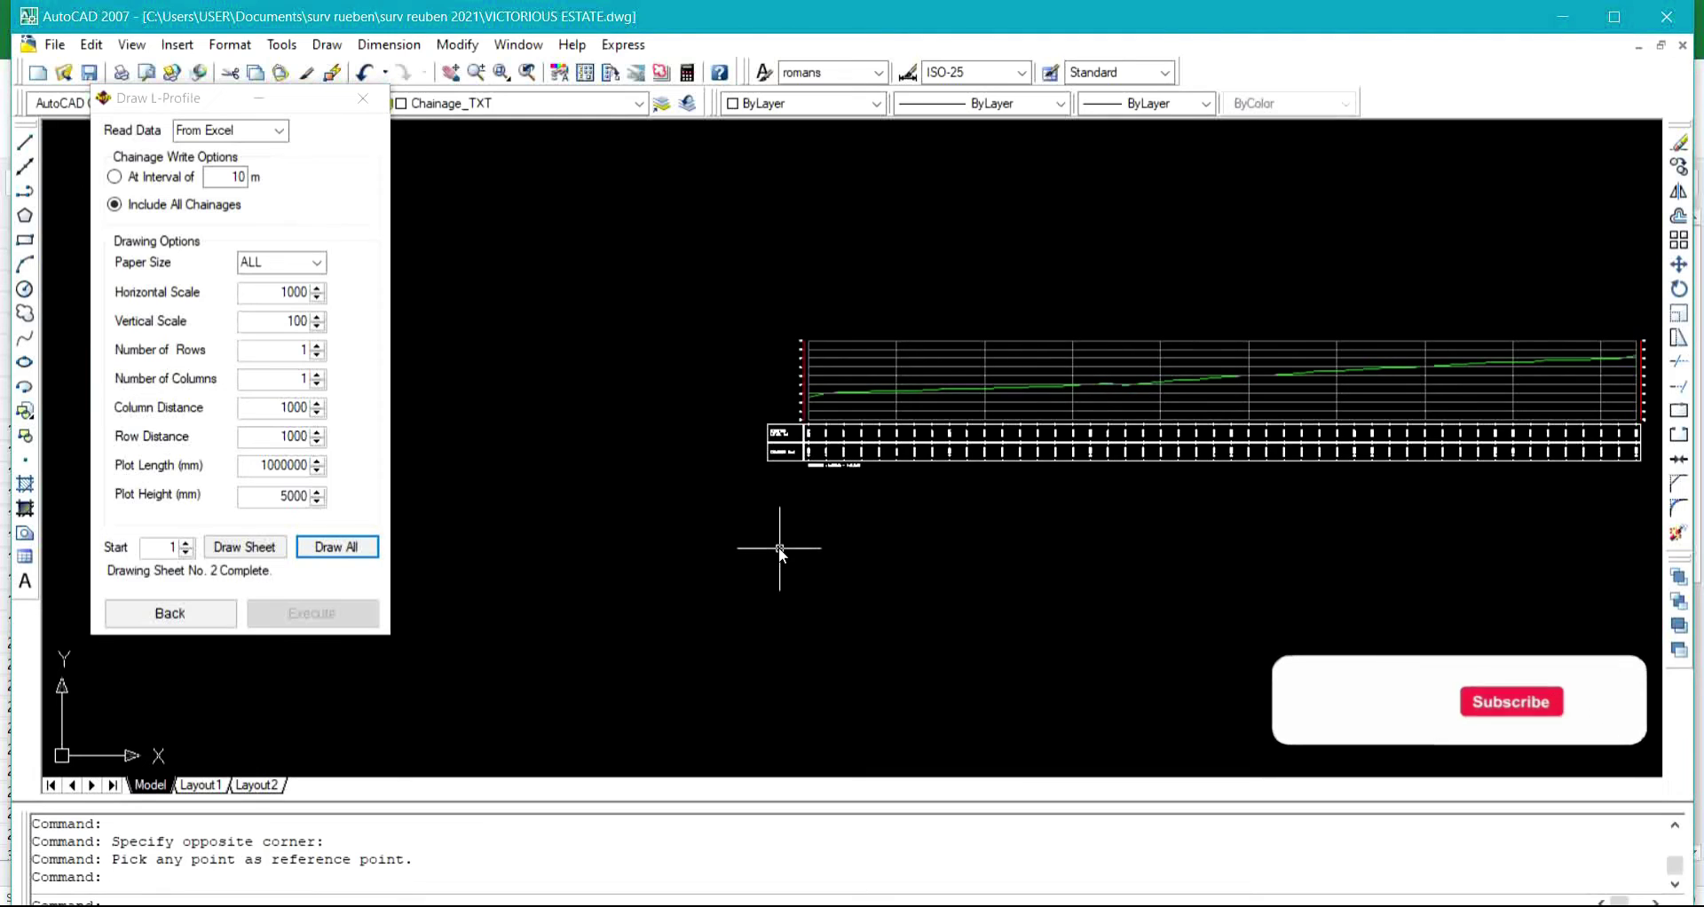
pyautogui.moveTo(753, 506)
pyautogui.mouseDown(button='middle')
pyautogui.moveTo(565, 540)
pyautogui.moveTo(540, 533)
pyautogui.moveTo(556, 505)
pyautogui.mouseUp(button='middle')
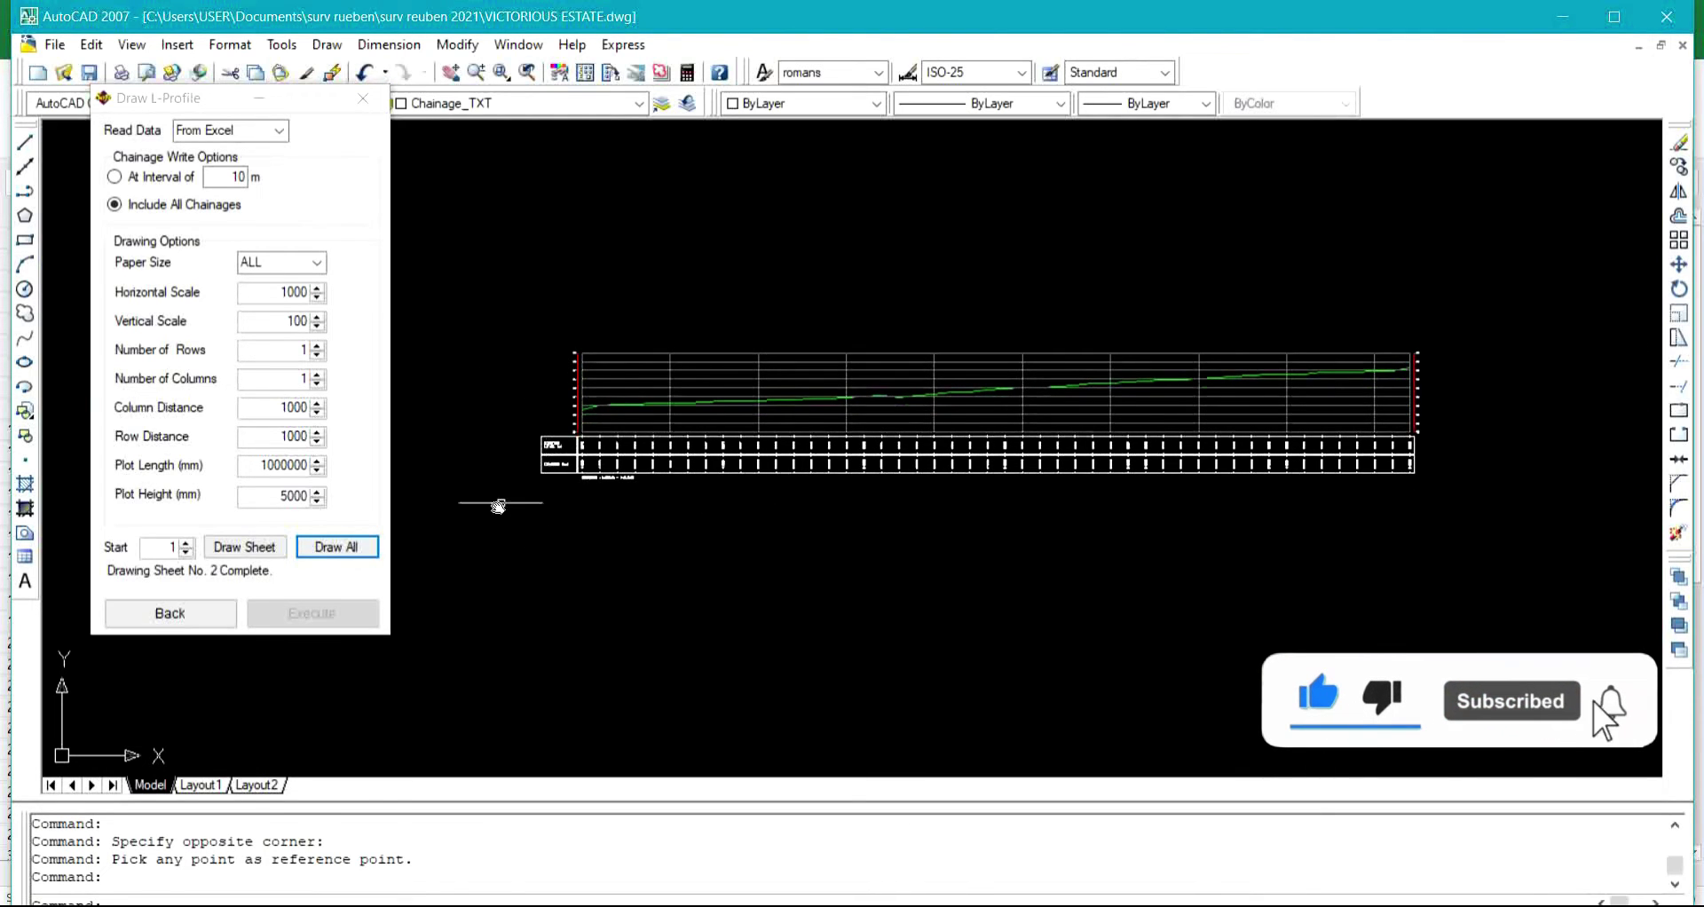
# Switch to Excel, close the L-profile settings and clear the copy selection from the level data
pyautogui.hotkey('alt', 'Tab')
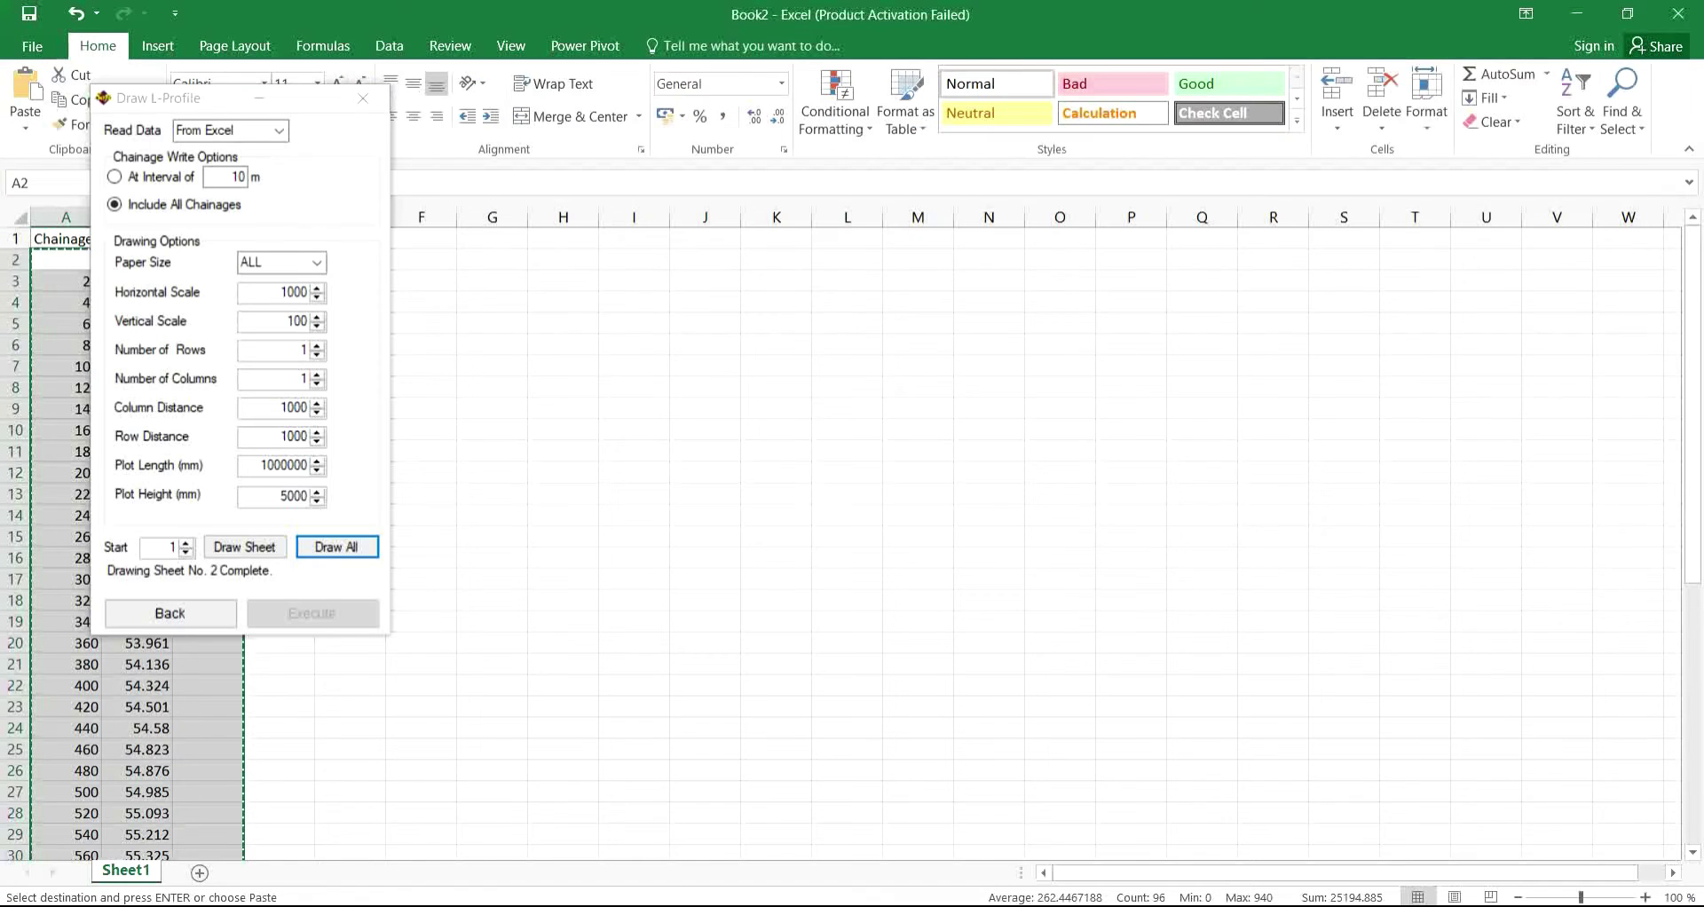
pyautogui.click(363, 98)
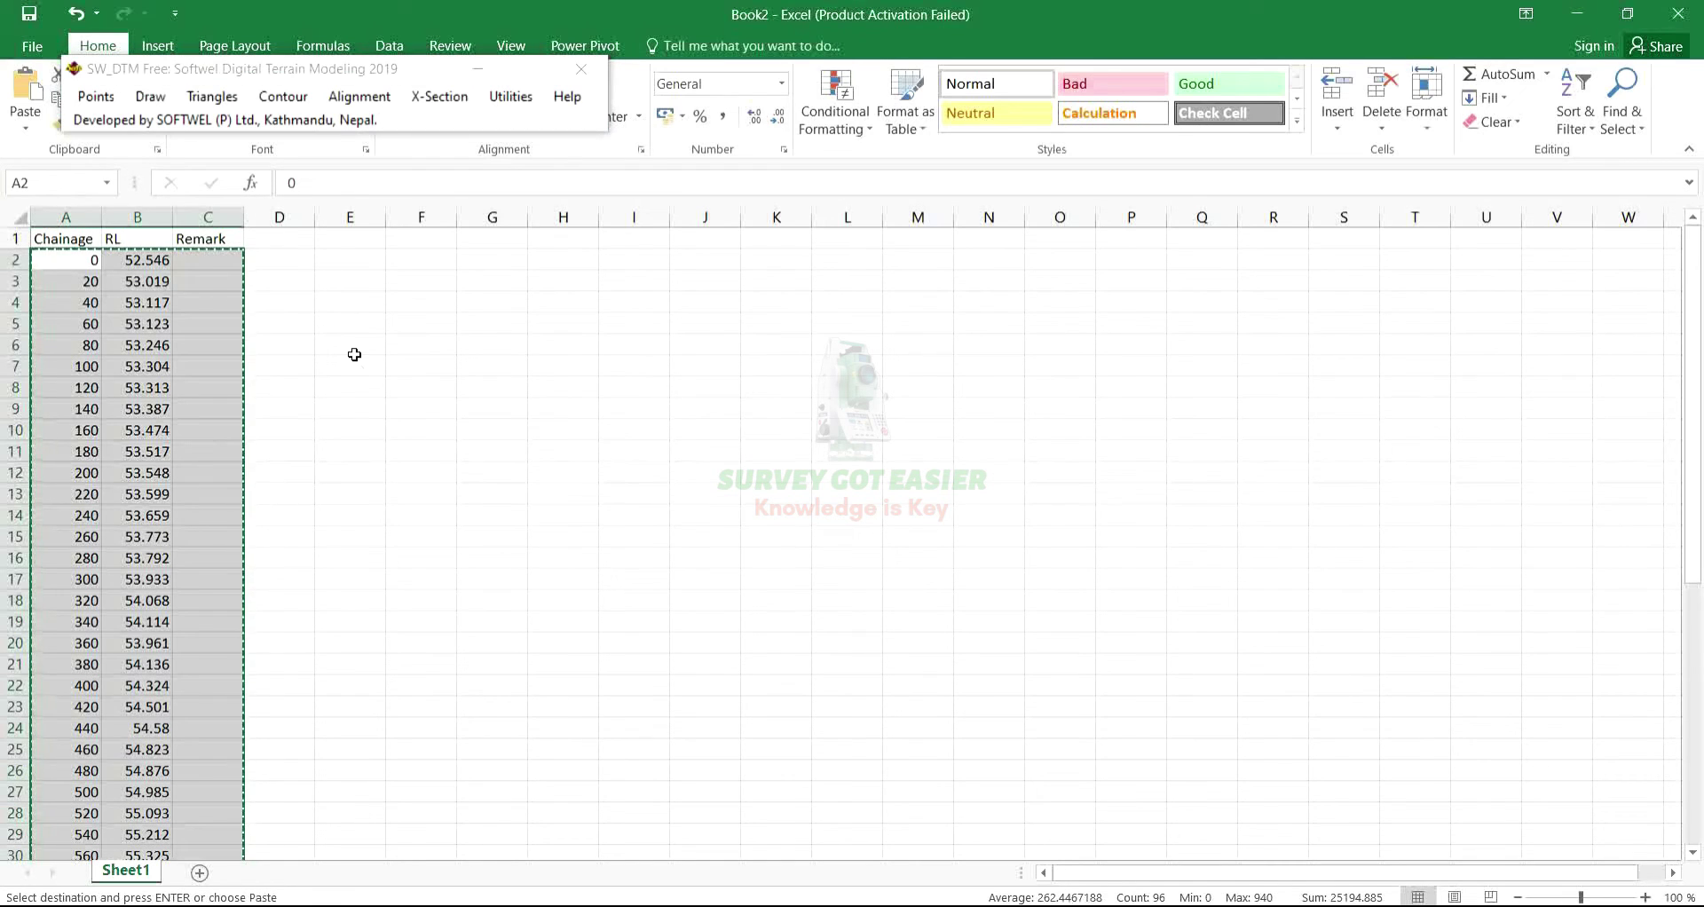
pyautogui.press('Escape')
pyautogui.click(354, 355)
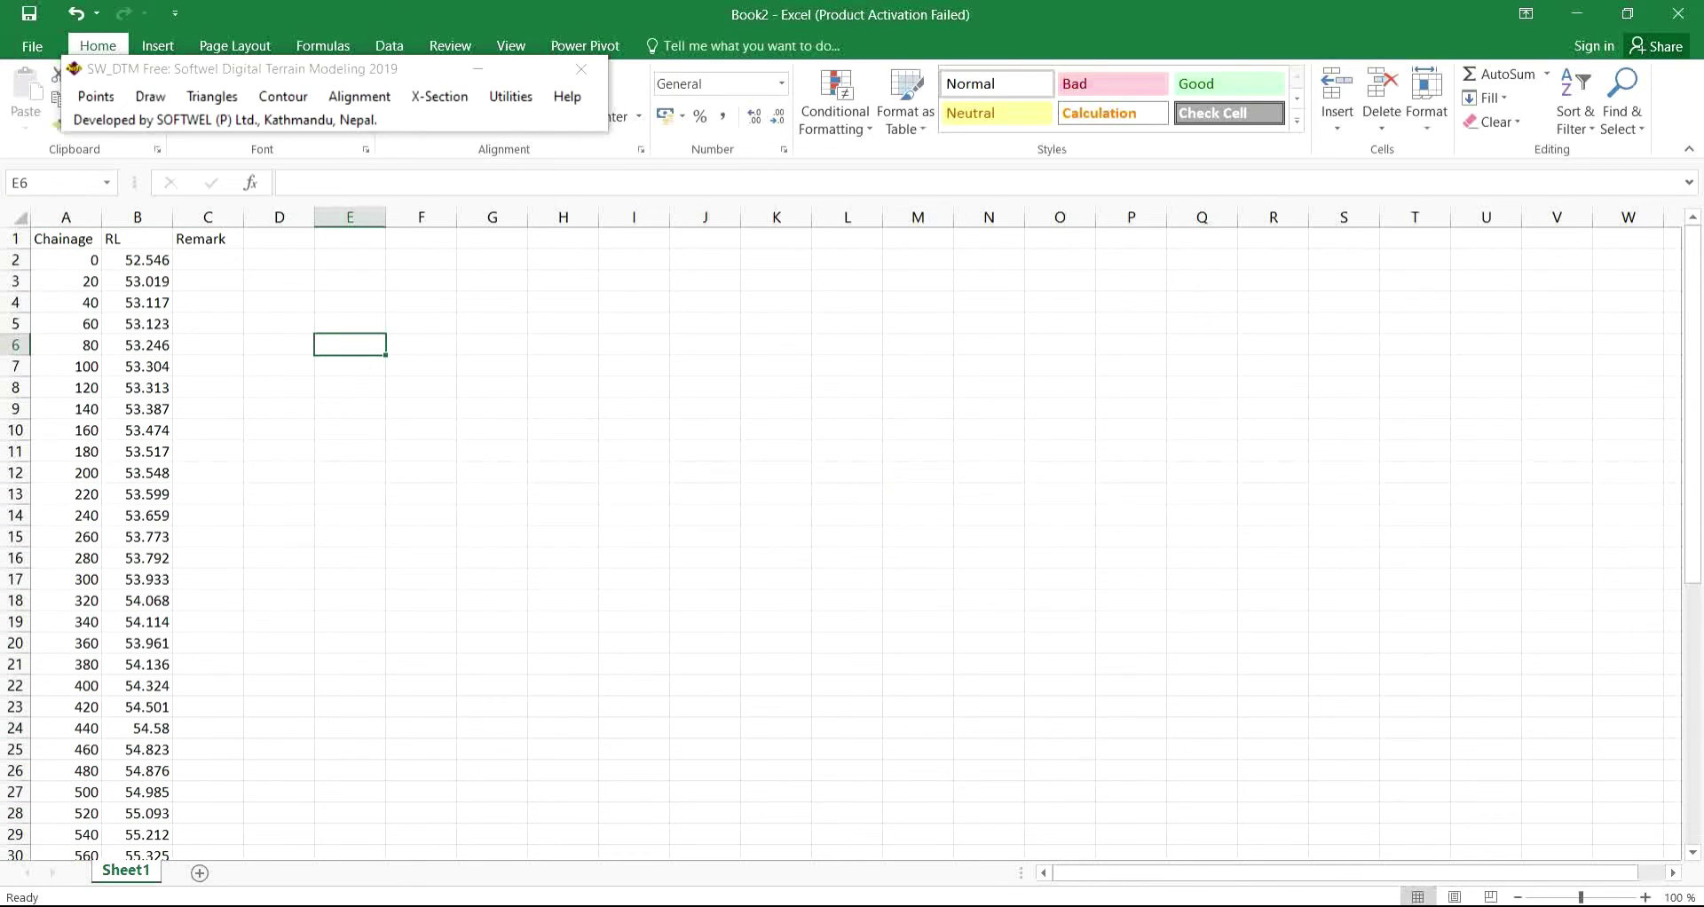
# Switch to AutoCAD and examine the drawn profile's existing levels, chainage labels, elevation scale and ground line
pyautogui.hotkey('alt', 'Tab')
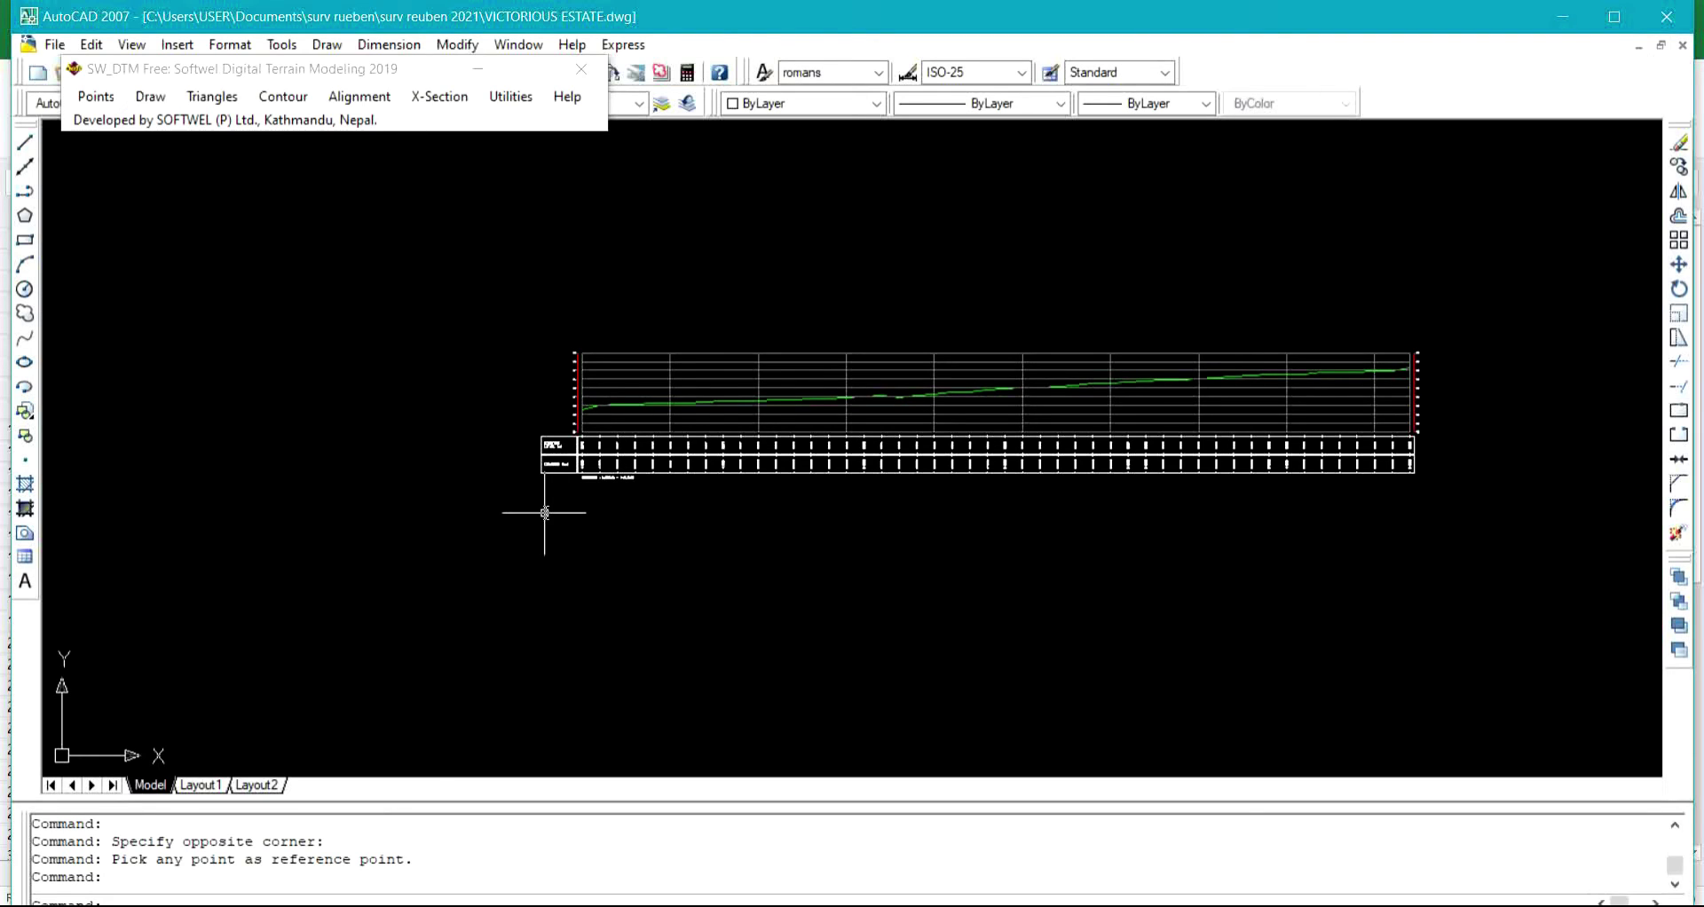
pyautogui.scroll(8, 551, 466)
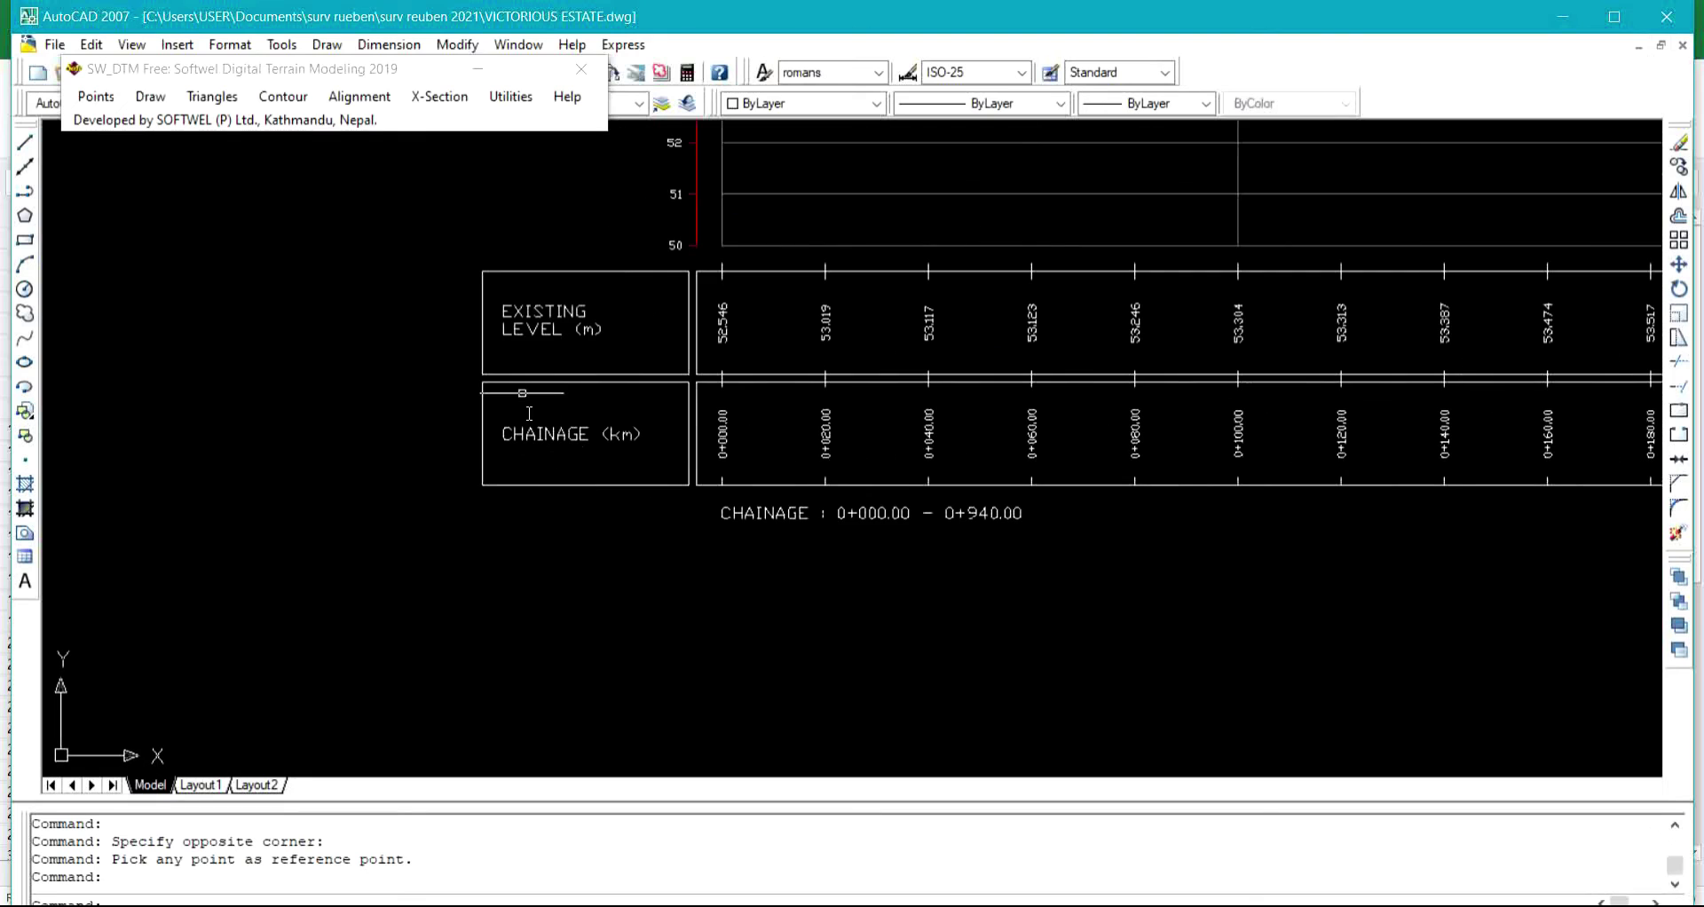
pyautogui.scroll(3, 812, 537)
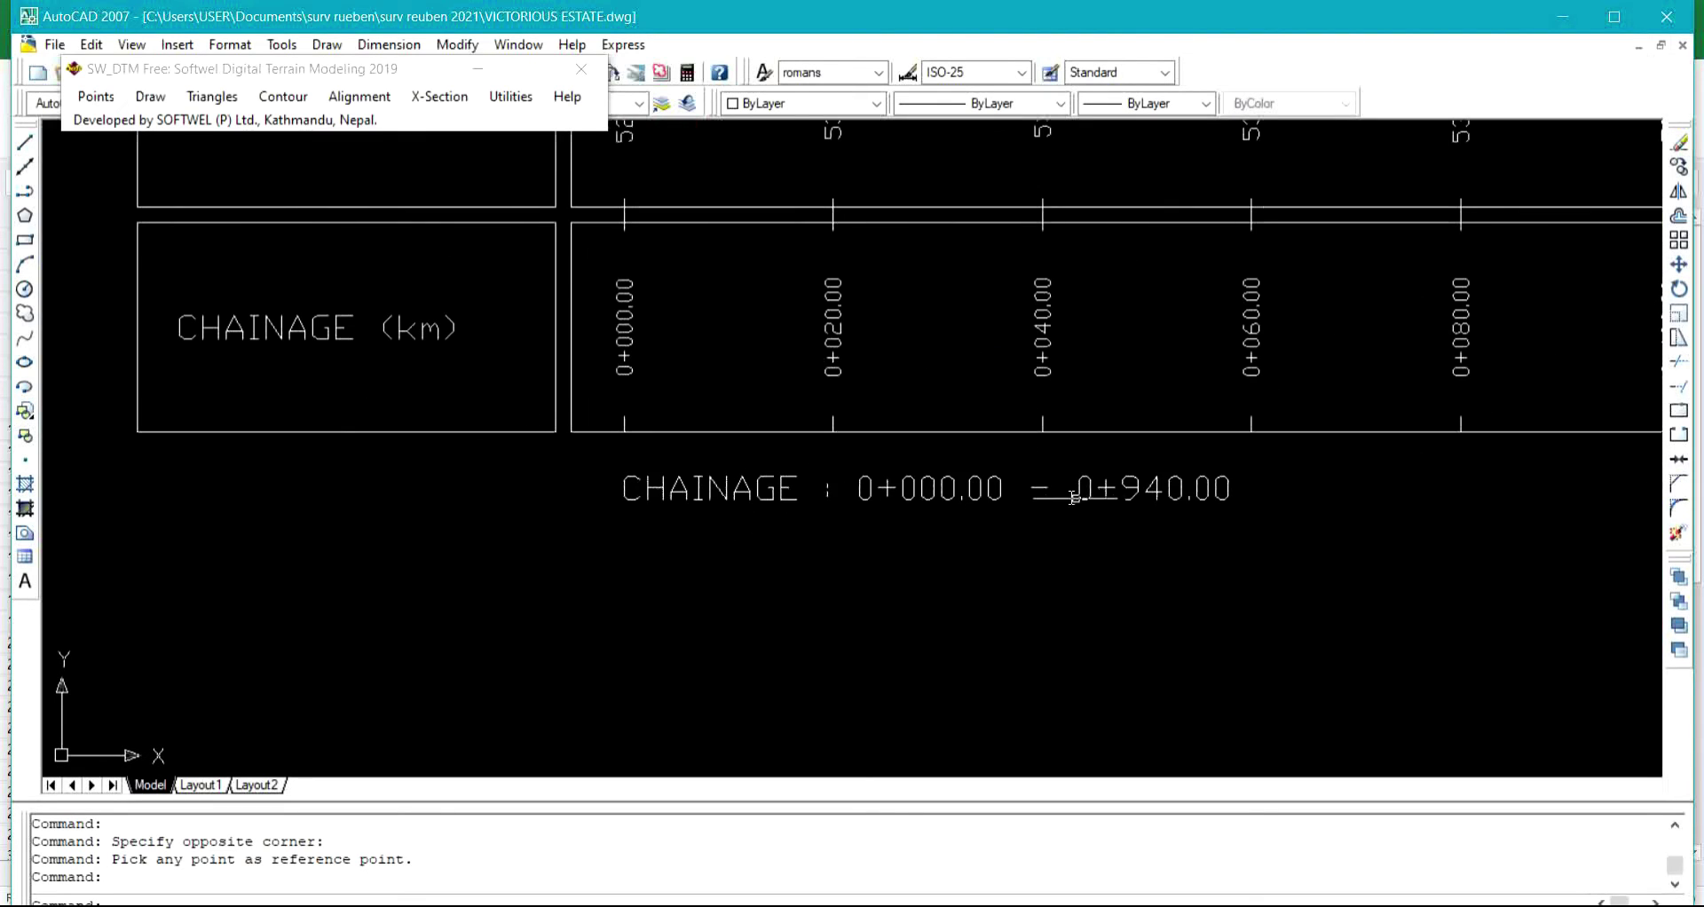
pyautogui.moveTo(540, 305)
pyautogui.mouseDown(button='middle')
pyautogui.moveTo(509, 353)
pyautogui.moveTo(420, 397)
pyautogui.mouseUp(button='middle')
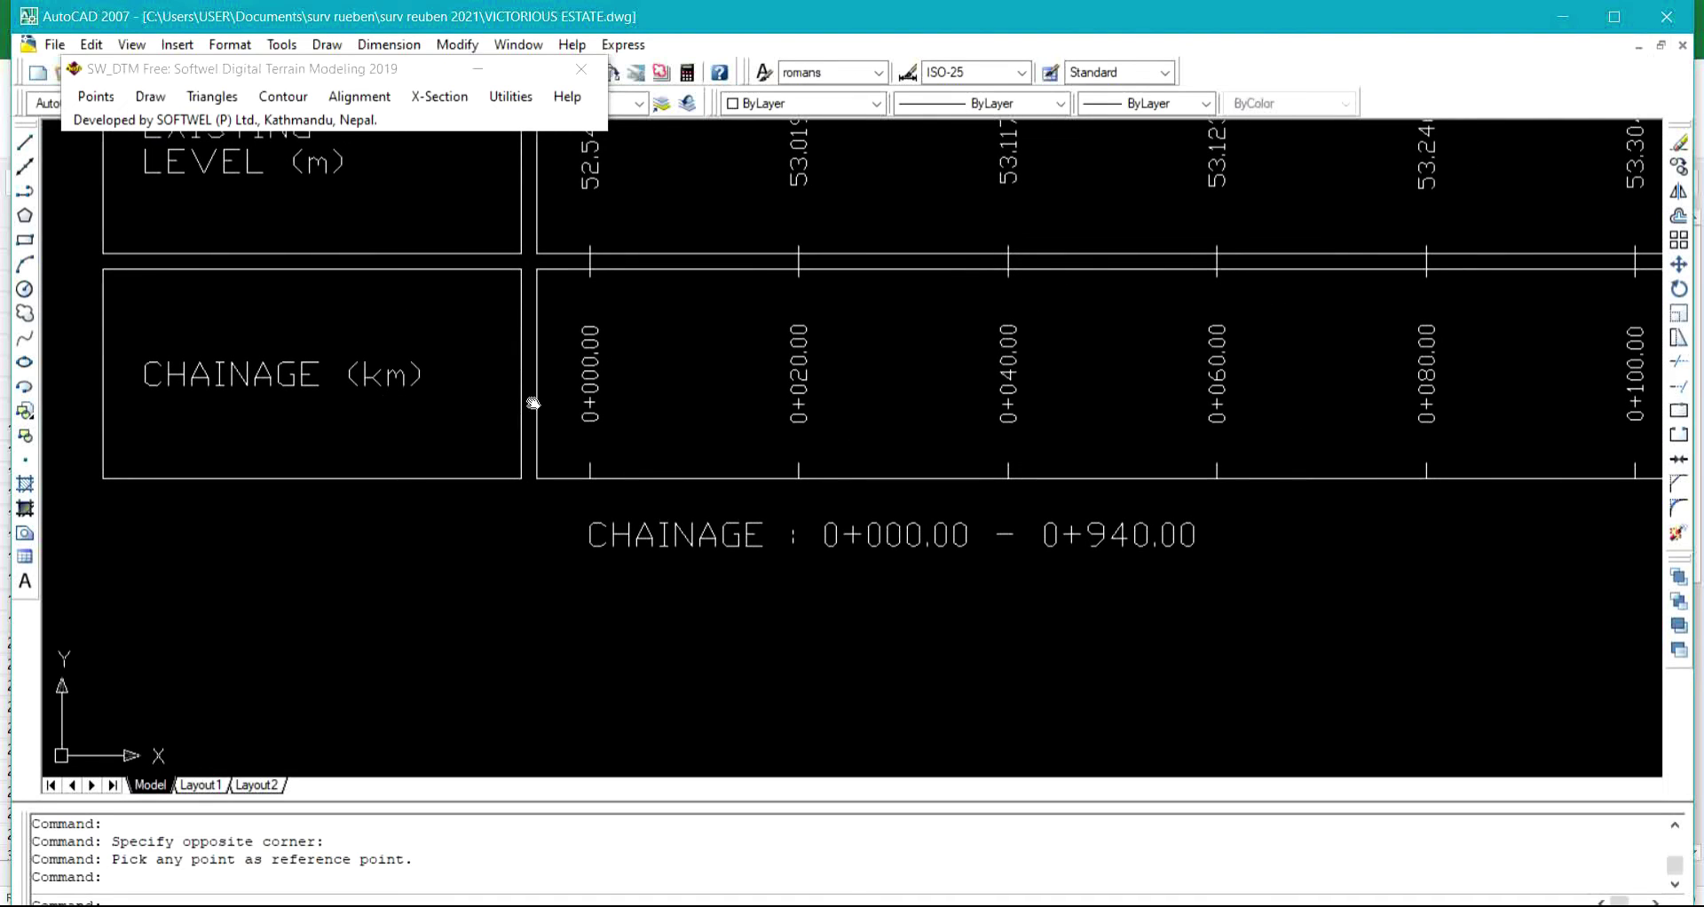
pyautogui.moveTo(488, 229); pyautogui.dragTo(430, 476, button='middle')
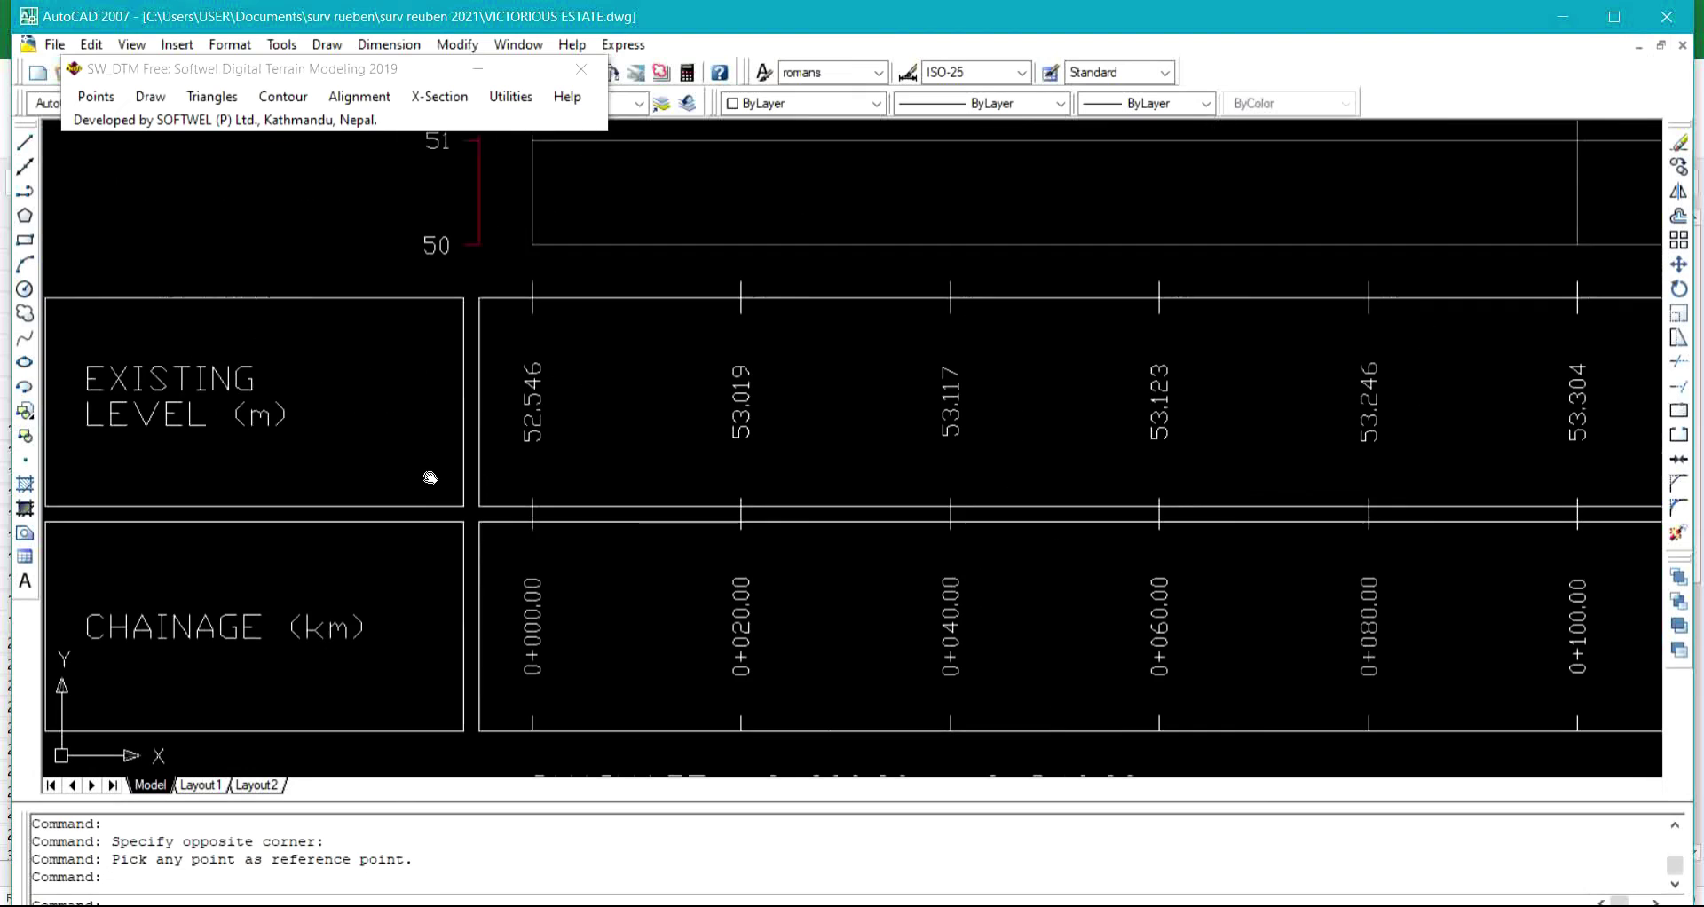
pyautogui.scroll(-6, 405, 448)
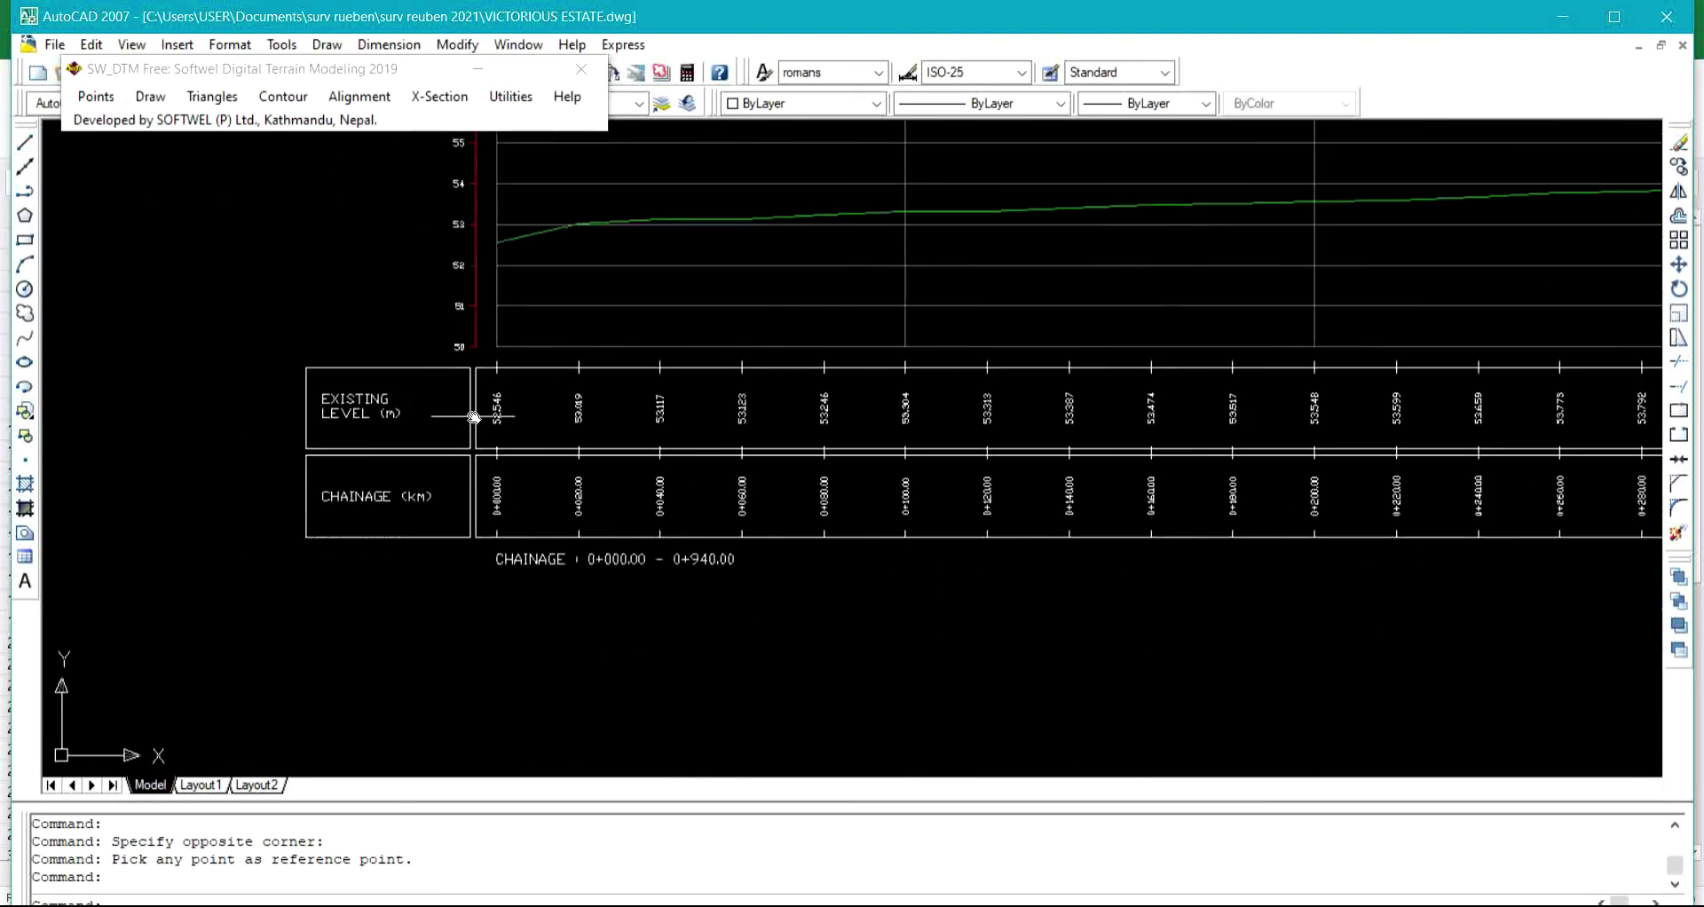
pyautogui.scroll(1, 439, 417)
pyautogui.scroll(1, 425, 426)
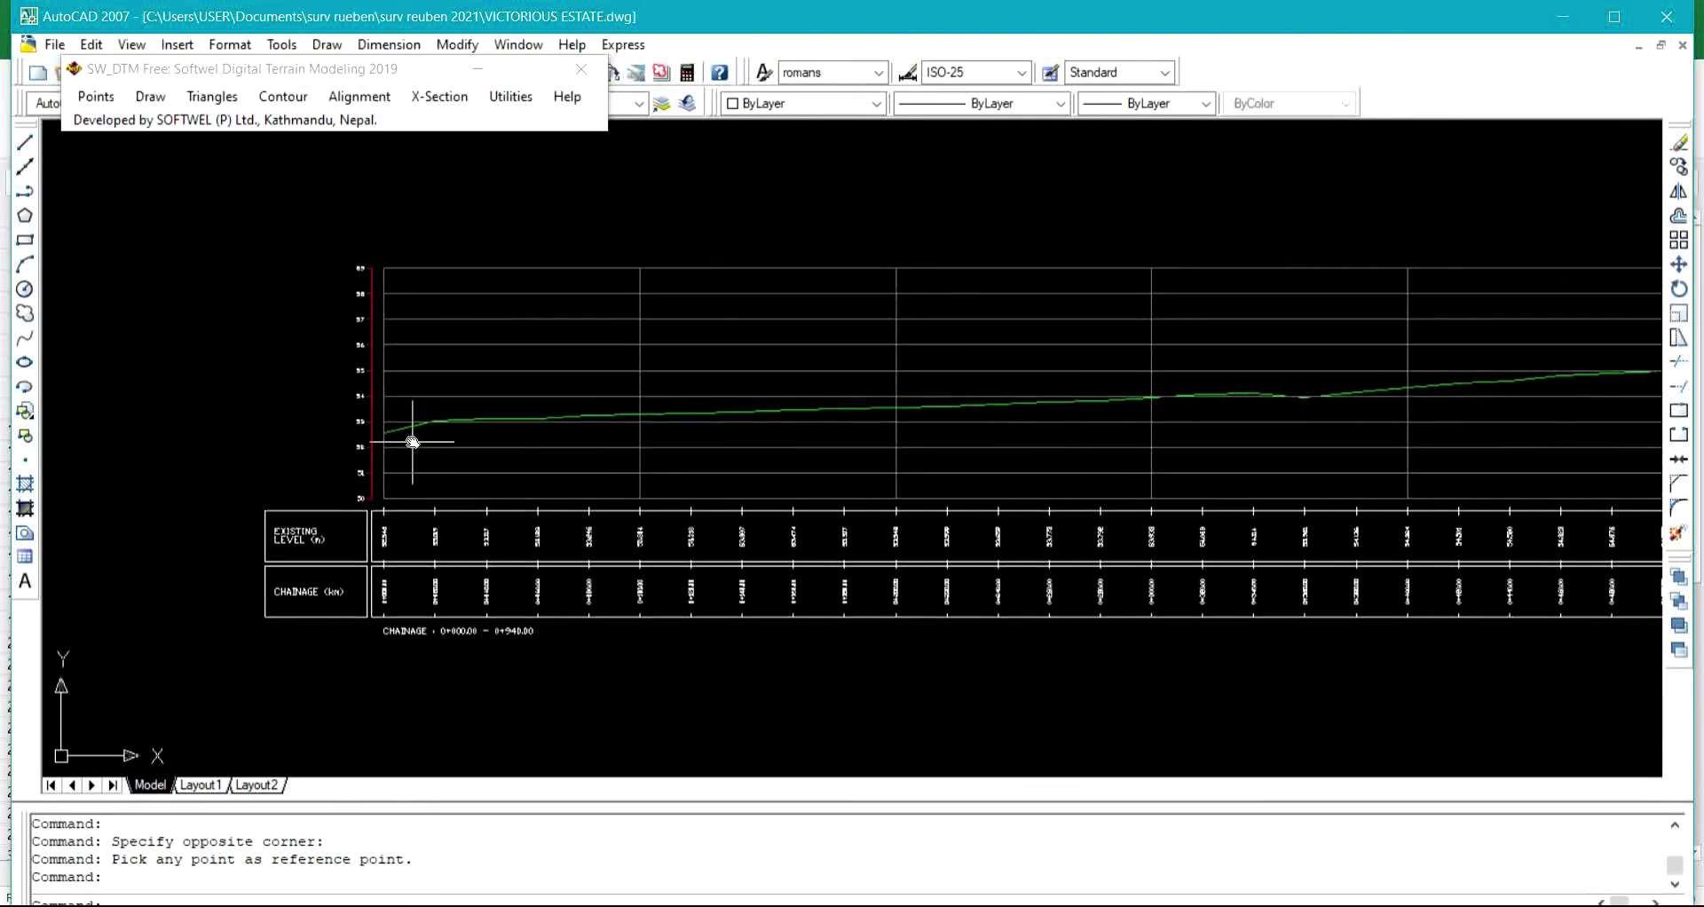
pyautogui.scroll(7, 393, 434)
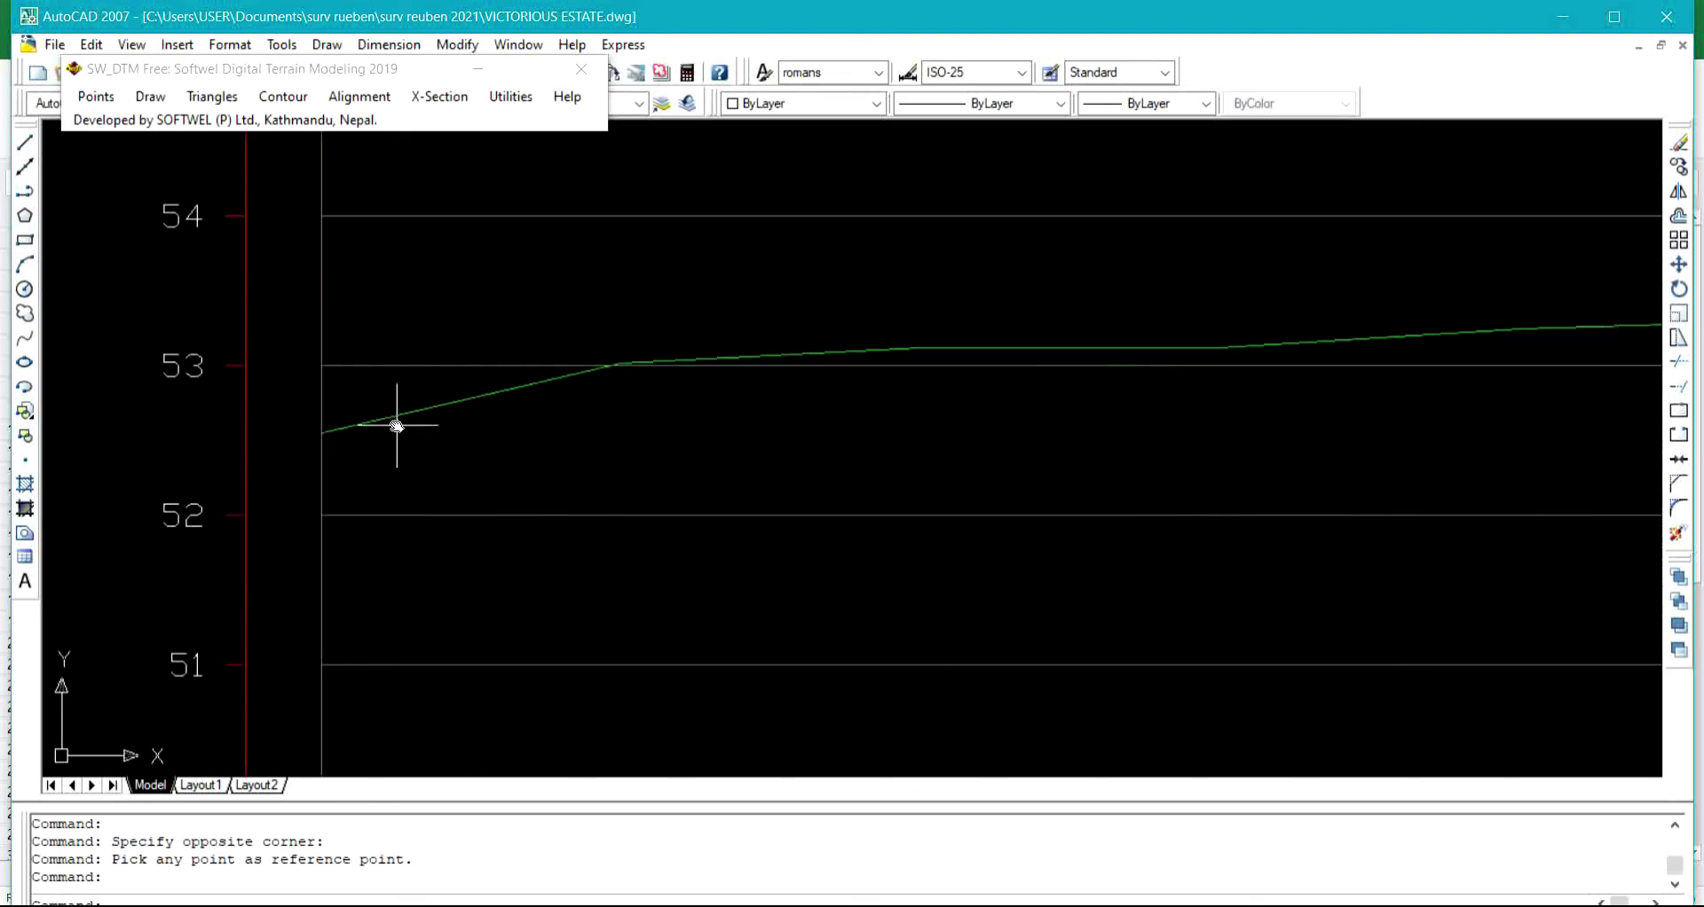
pyautogui.scroll(-5, 322, 440)
pyautogui.scroll(1, 316, 441)
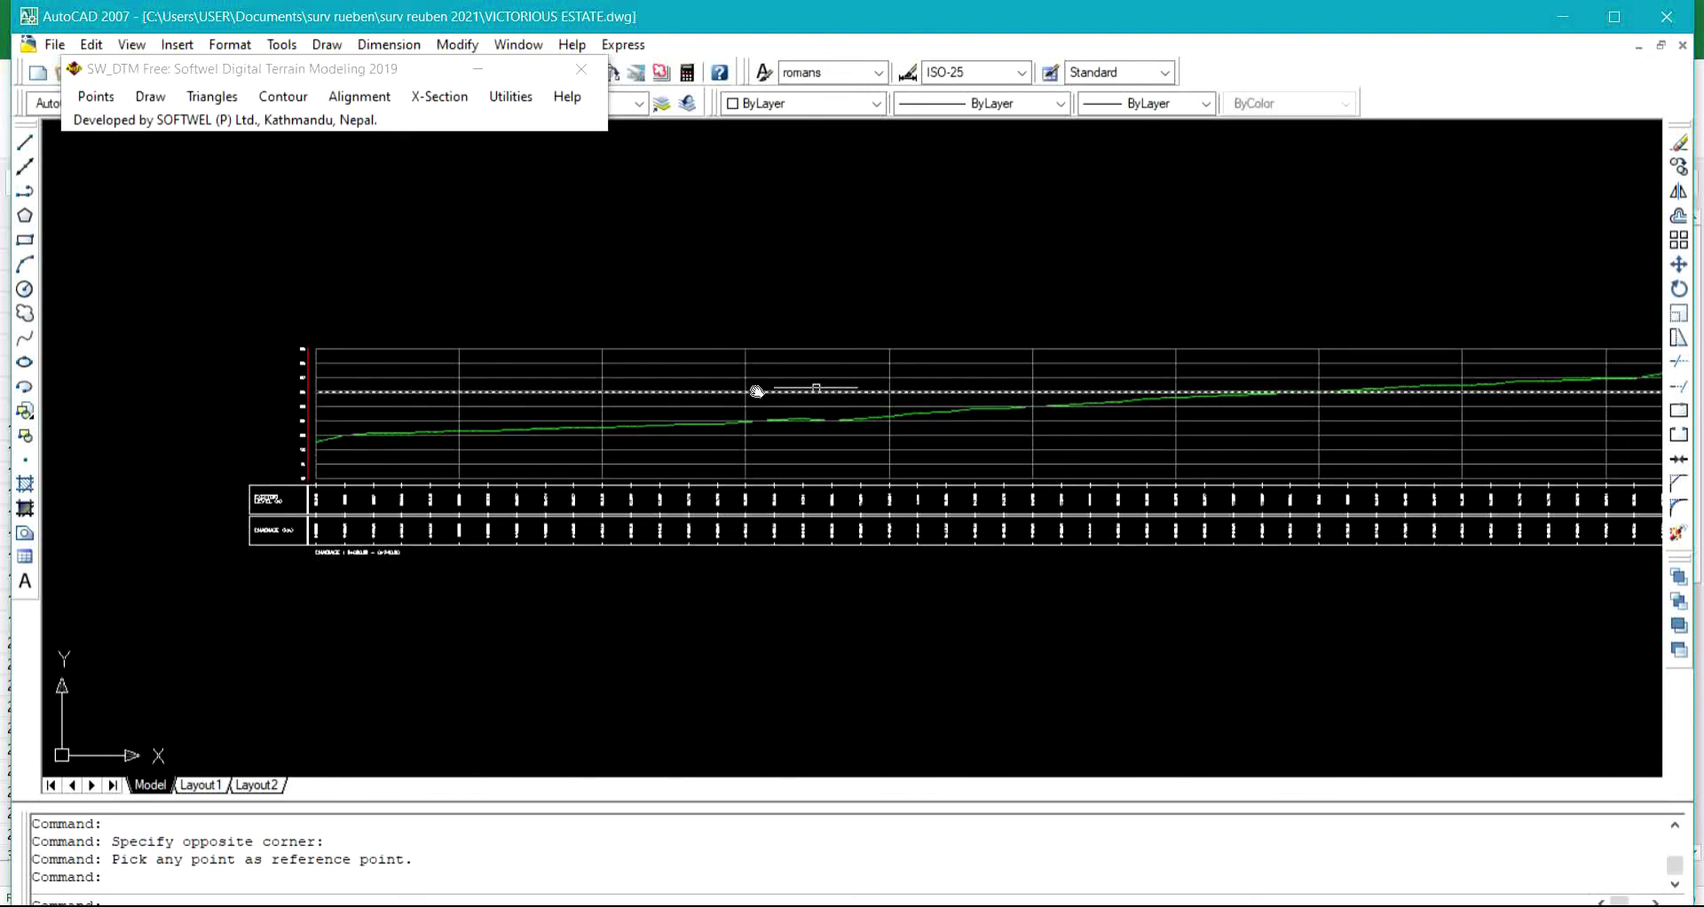
pyautogui.moveTo(781, 391)
pyautogui.mouseDown(button='middle')
pyautogui.moveTo(608, 506)
pyautogui.moveTo(835, 326)
pyautogui.mouseUp(button='middle')
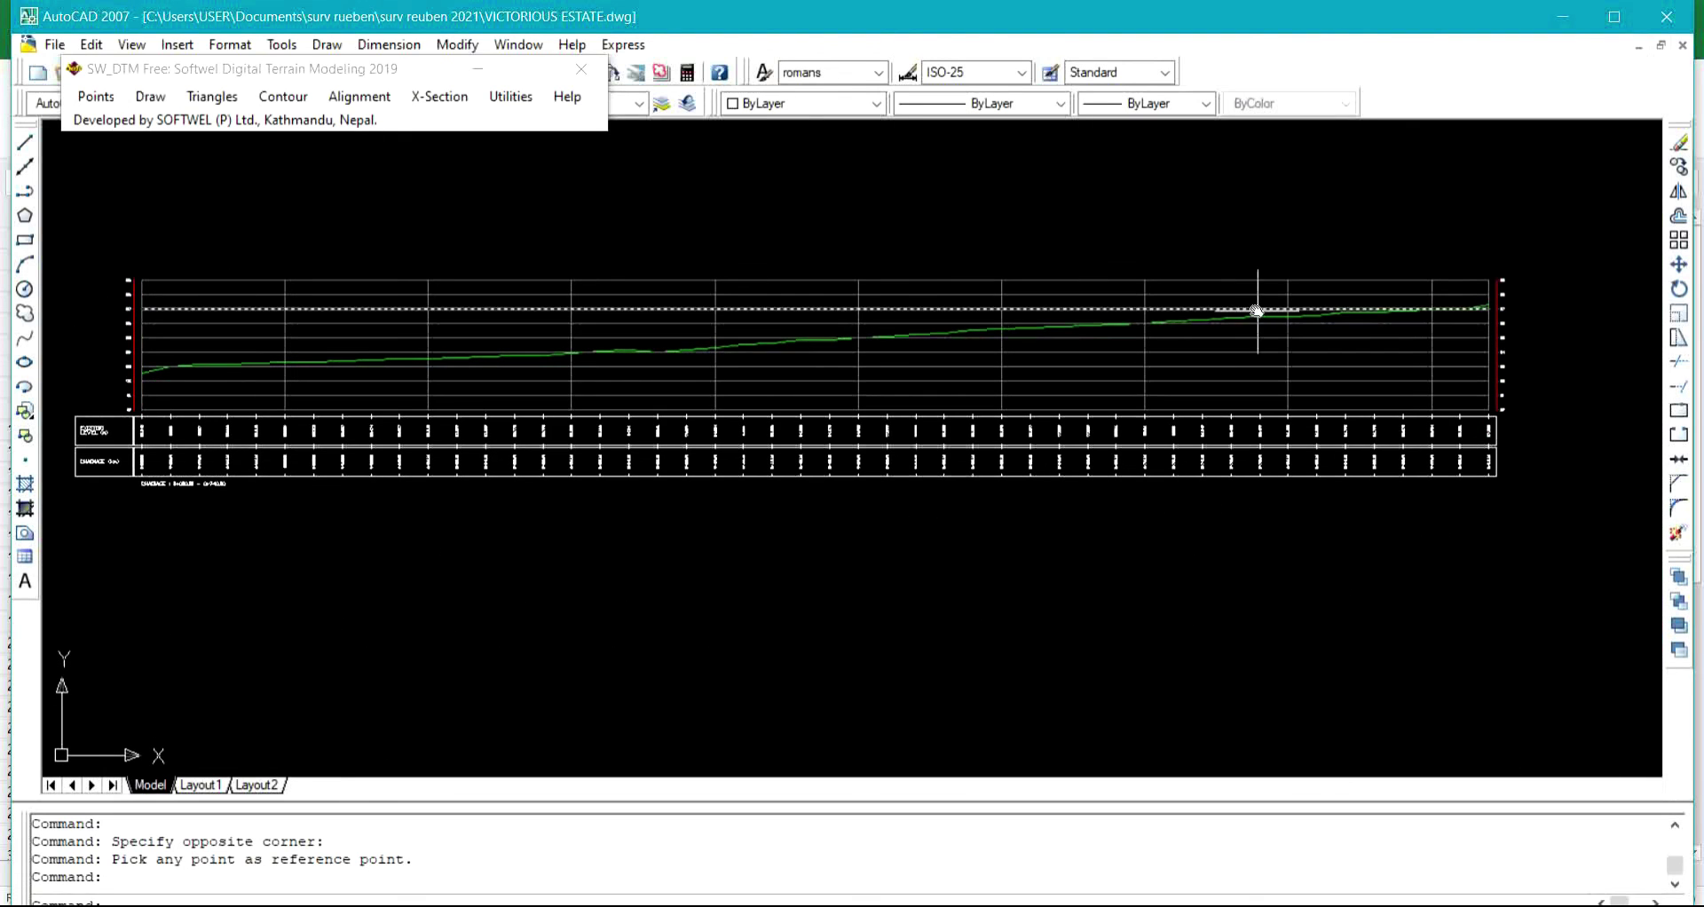